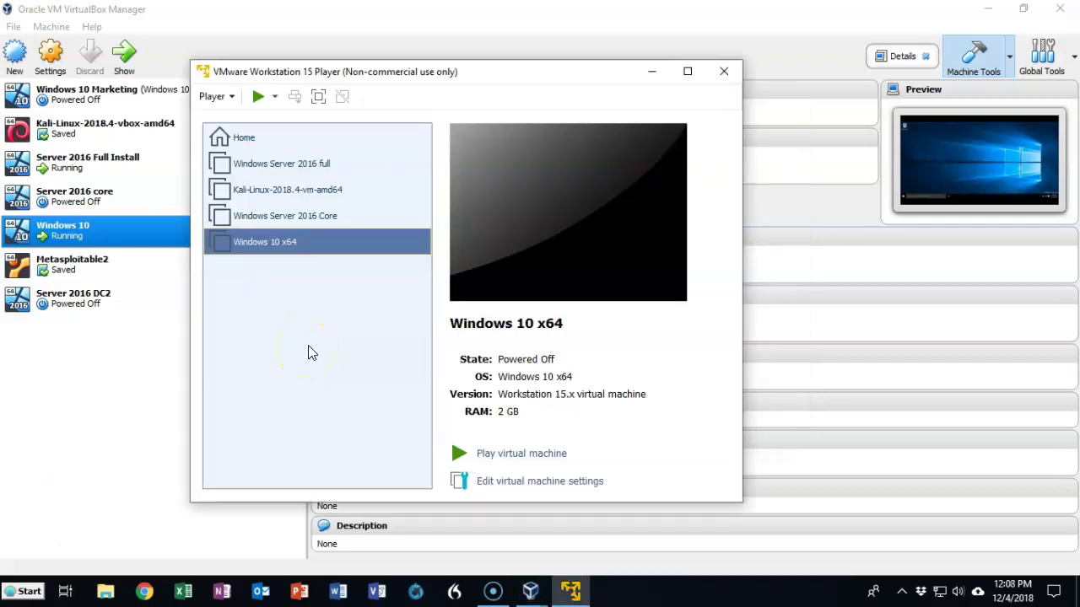
Step: Set the network adapter of the Windows 10 x64 virtual machine to Host-only and save its settings
right_click(307, 244)
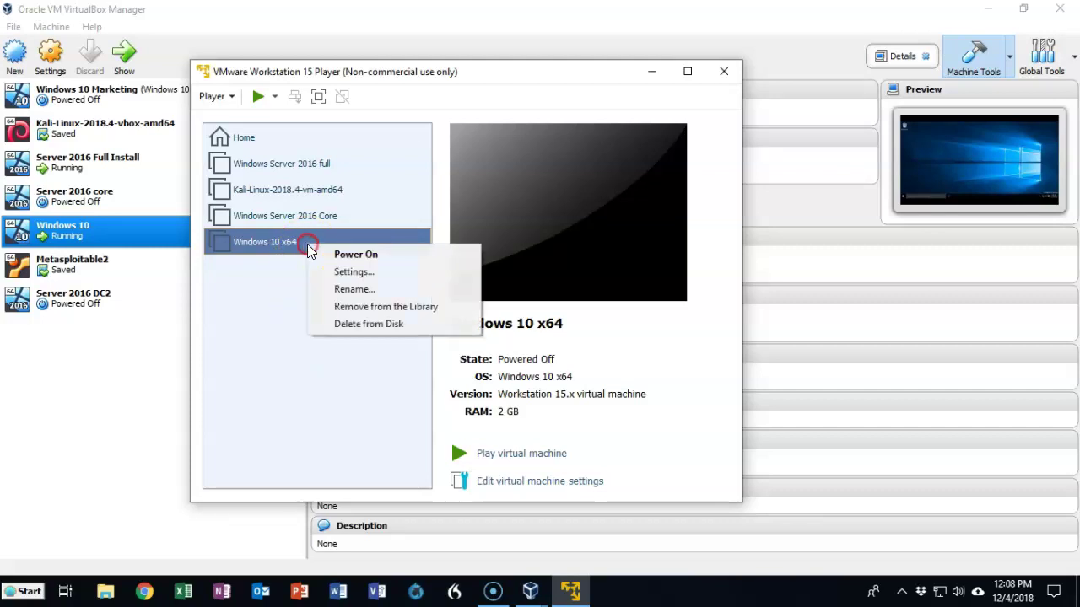
left_click(349, 273)
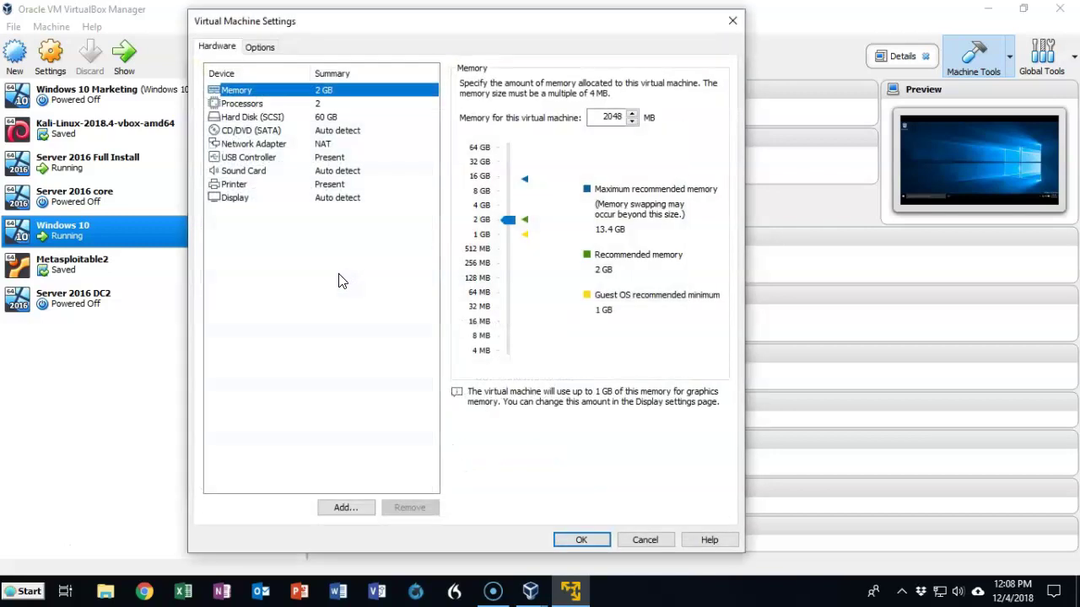
left_click(272, 145)
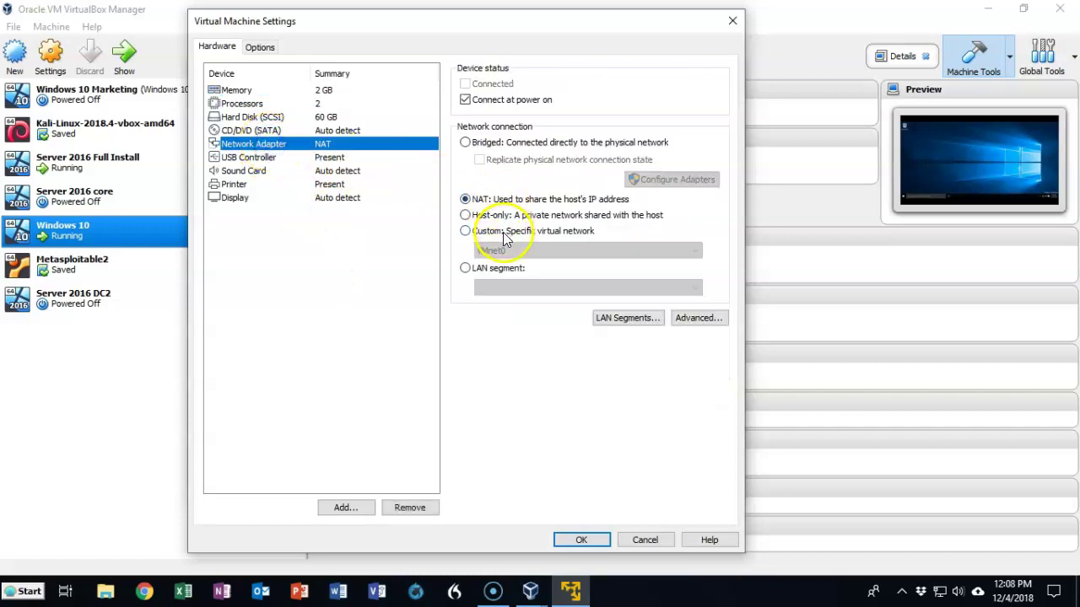
left_click(464, 215)
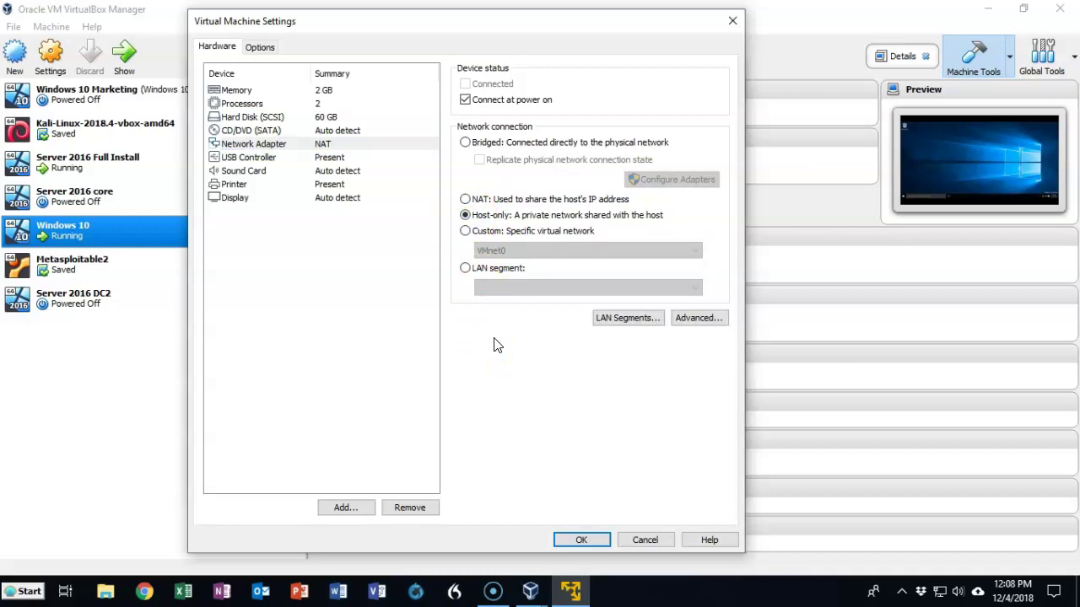
left_click(596, 542)
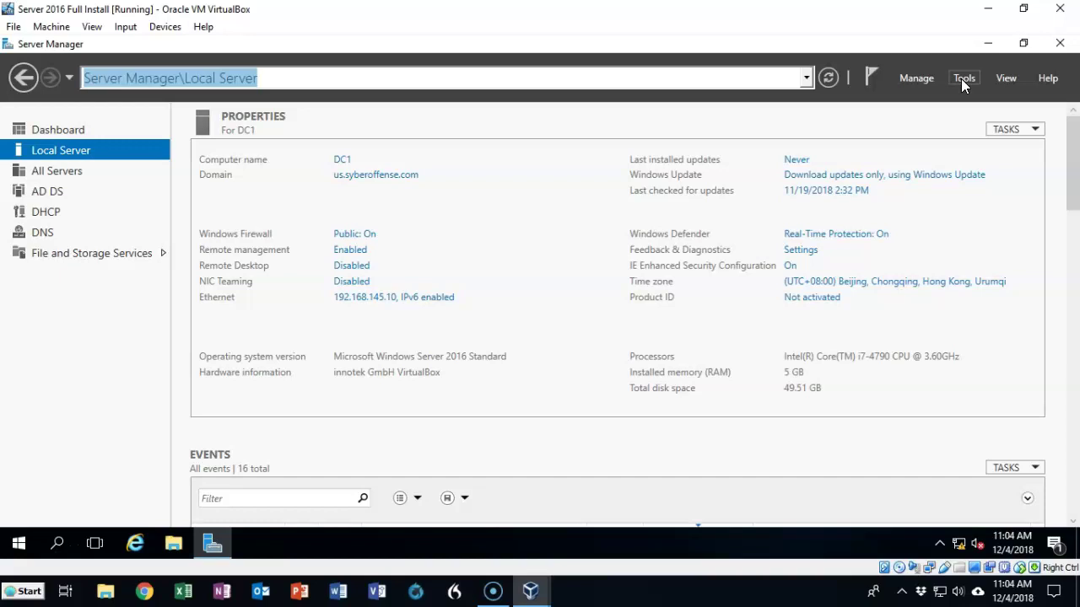
Step: In DNS Manager on the server, examine the dc1 host record in the us.syberoffense.com forward lookup zone, then close the console
left_click(961, 78)
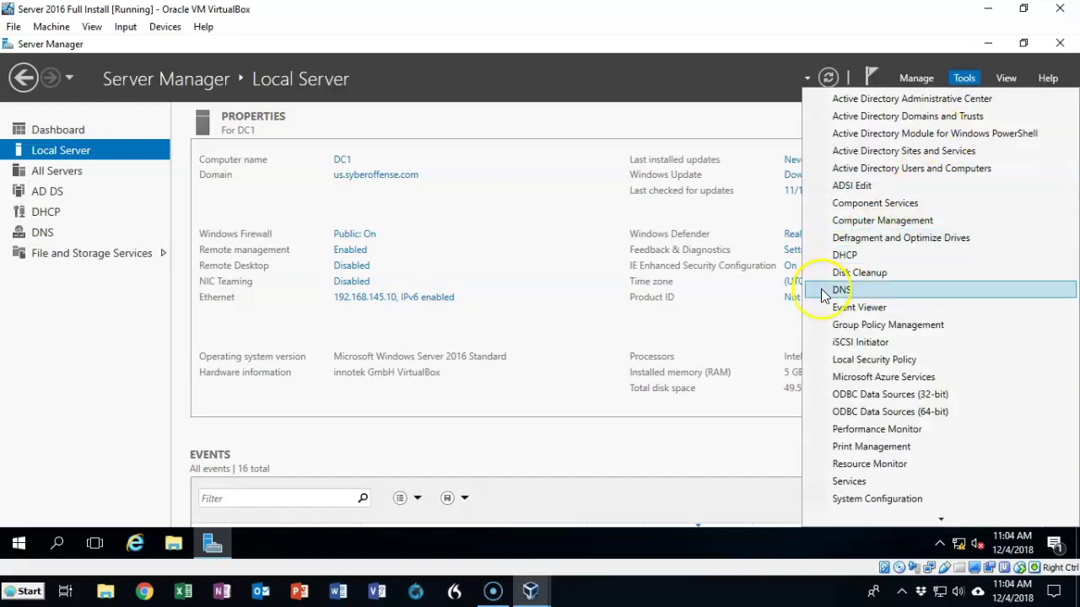
left_click(839, 291)
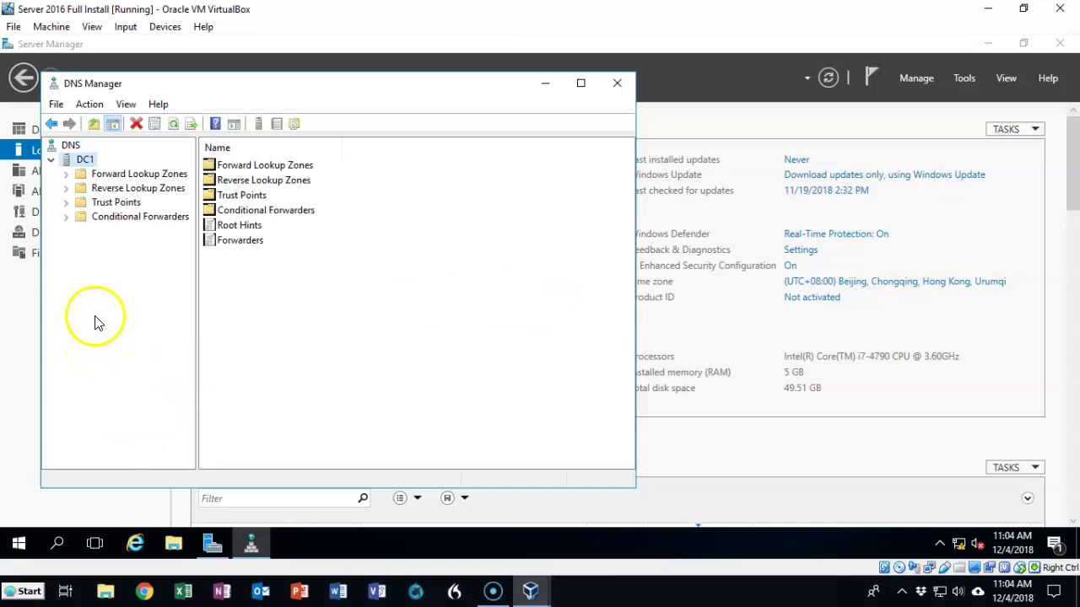
left_click(65, 175)
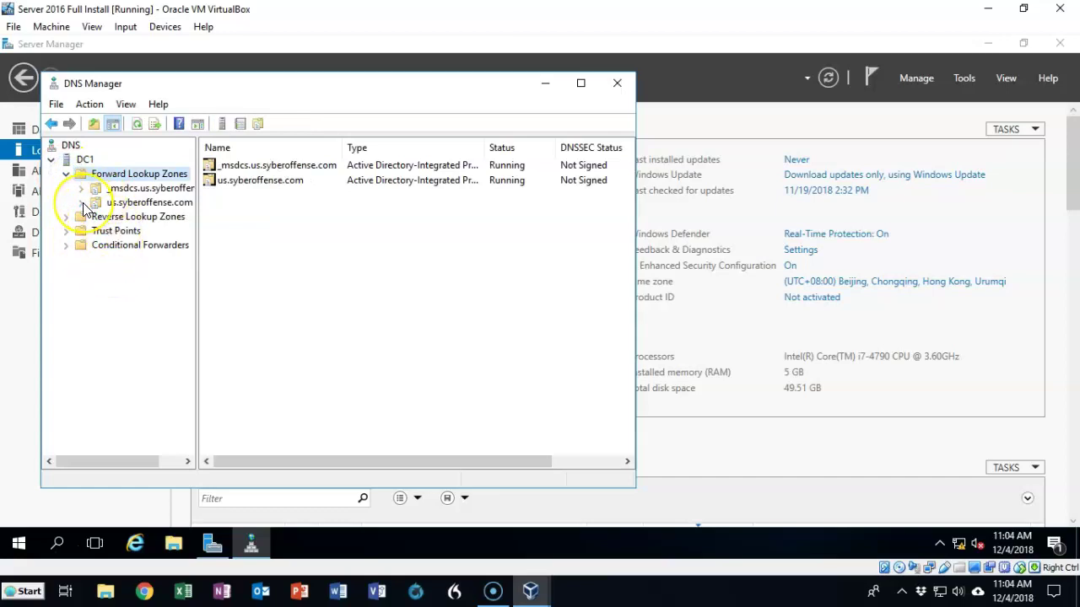
left_click(82, 203)
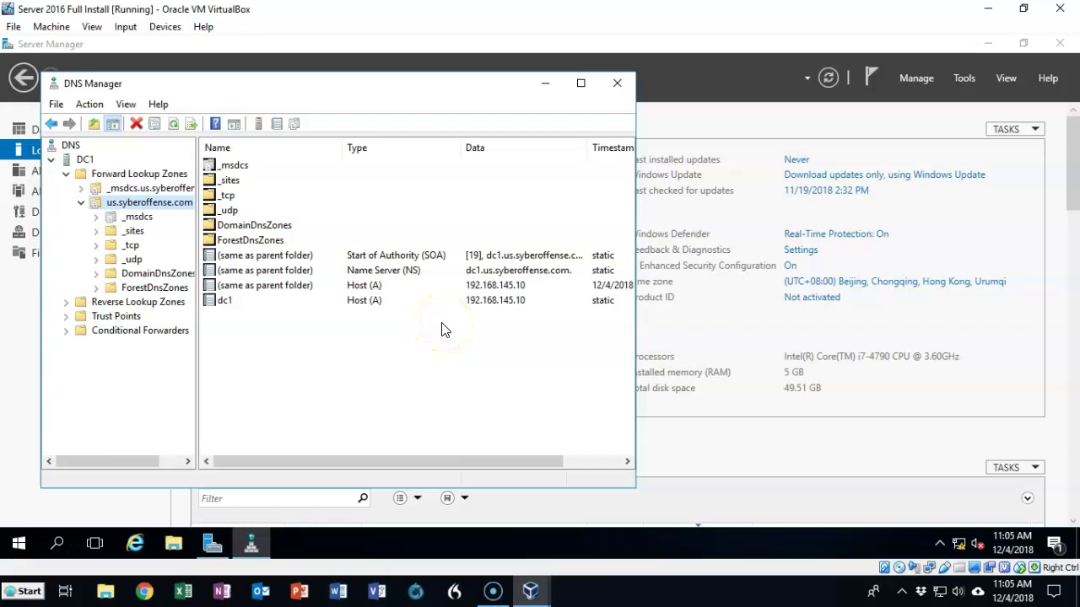
left_click(445, 348)
left_click(41, 410)
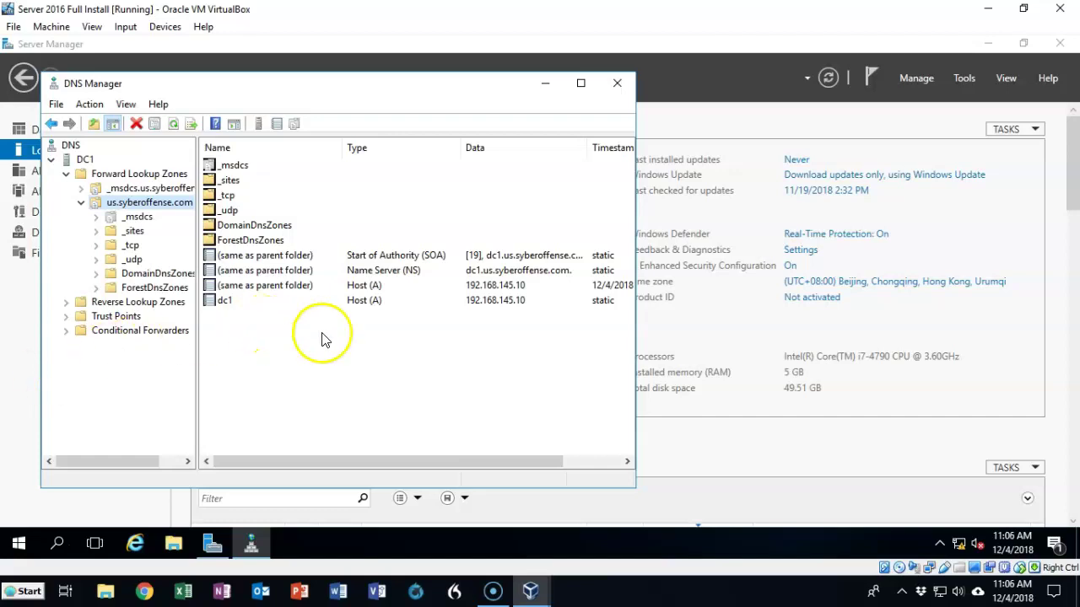
left_click(466, 301)
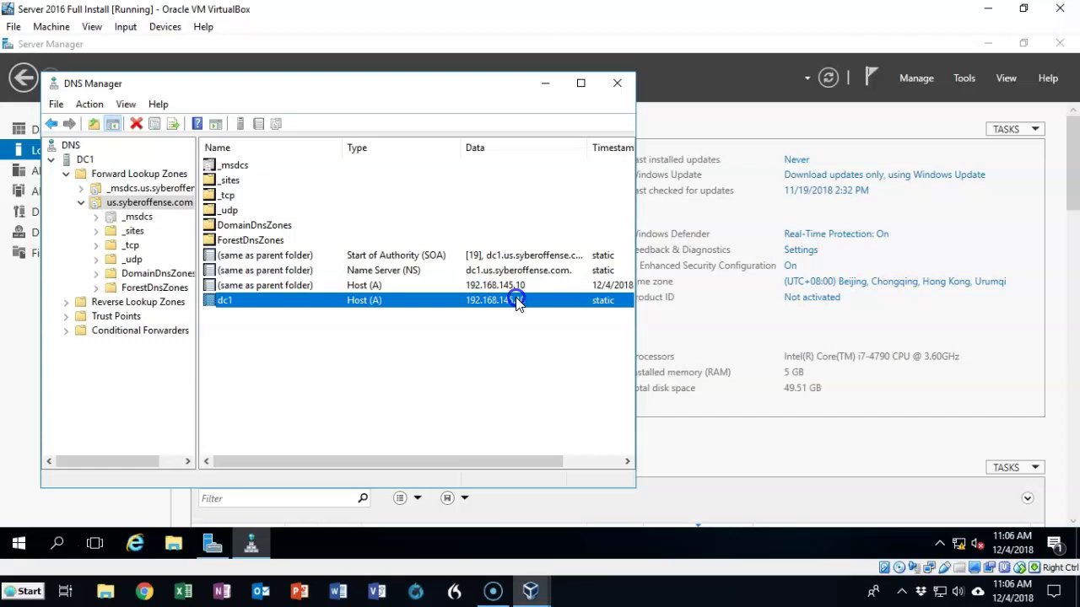
key("alt+F4")
Step: Inspect the IPv4 address and DNS settings of the server's Ethernet adapter
left_click(360, 299)
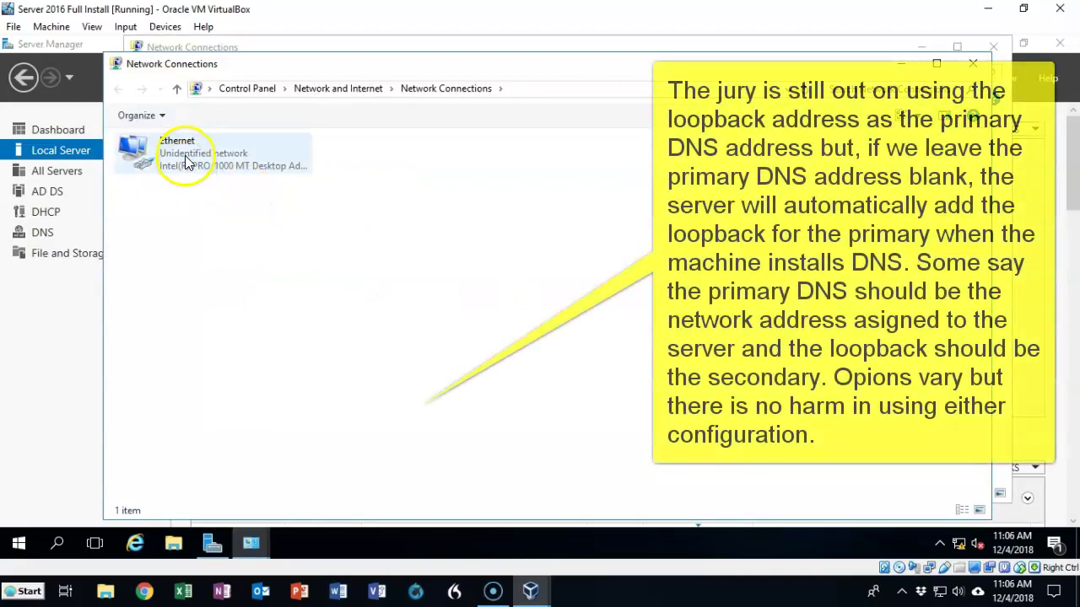
left_click(186, 160)
right_click(186, 161)
left_click(228, 306)
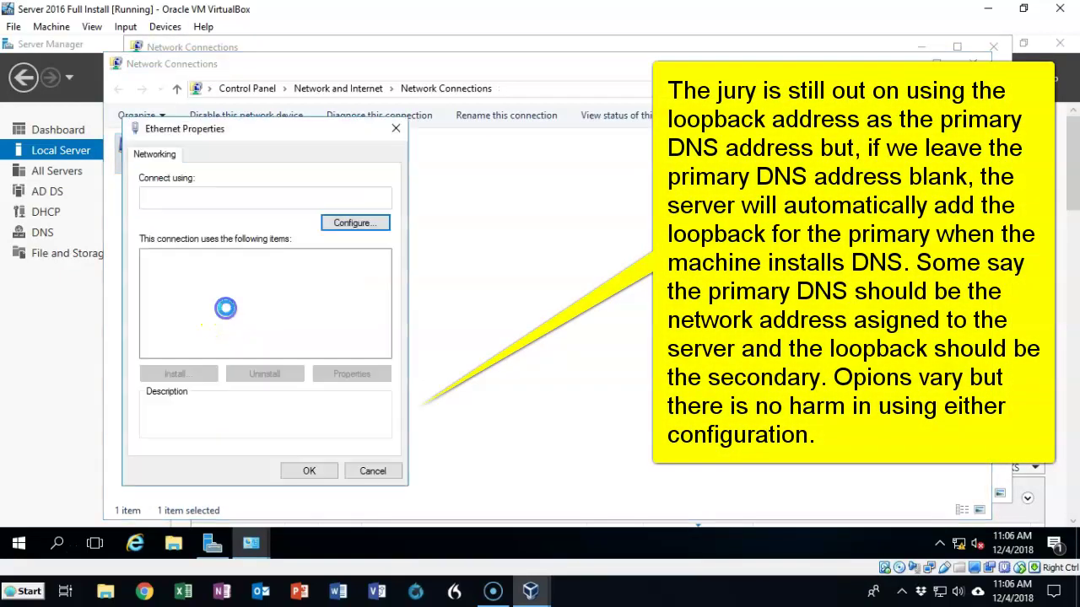
double_click(242, 300)
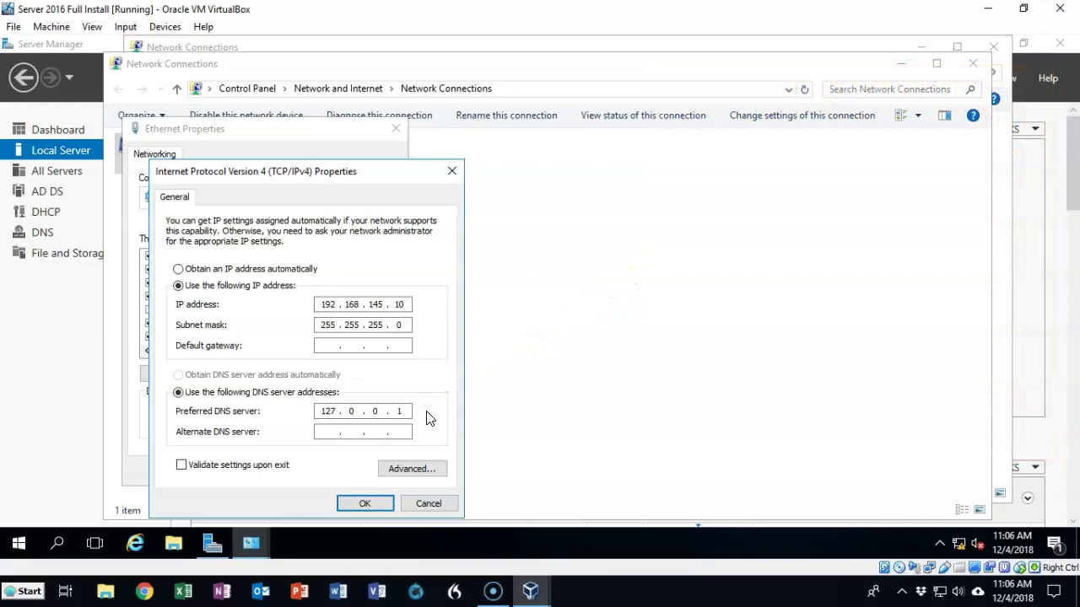
double_click(335, 301)
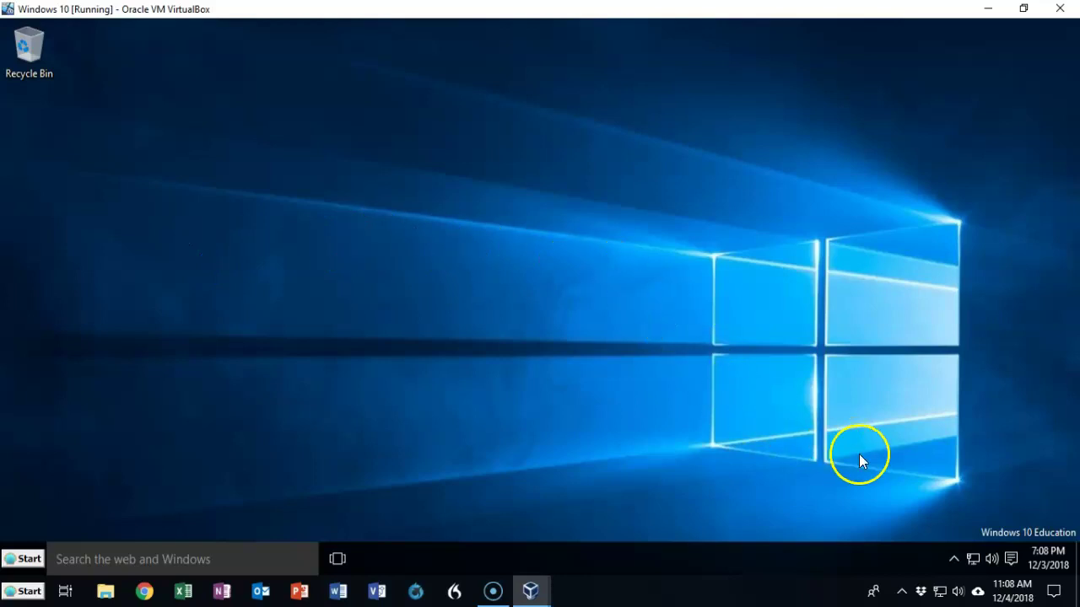
Step: On the Windows 10 virtual machine, open the Network Connections window from the Network and Sharing Center
left_click(974, 561)
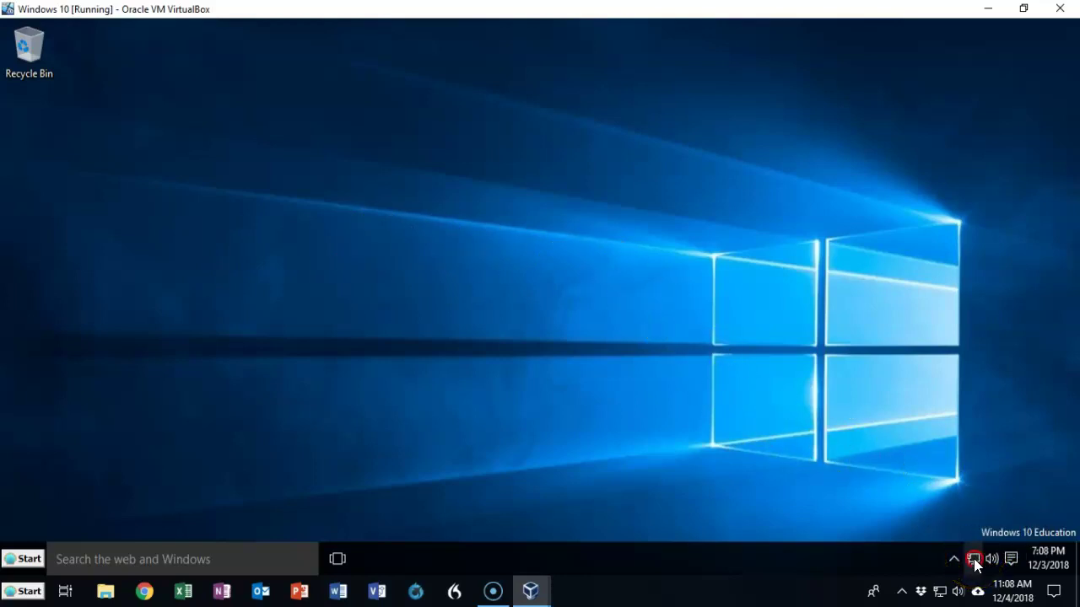
right_click(974, 563)
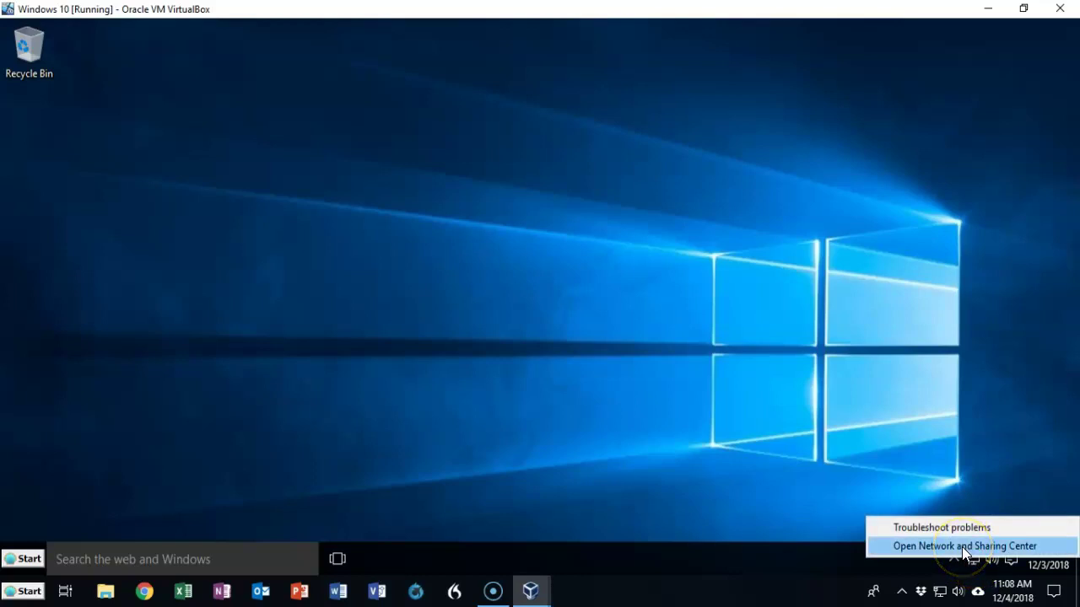
left_click(964, 547)
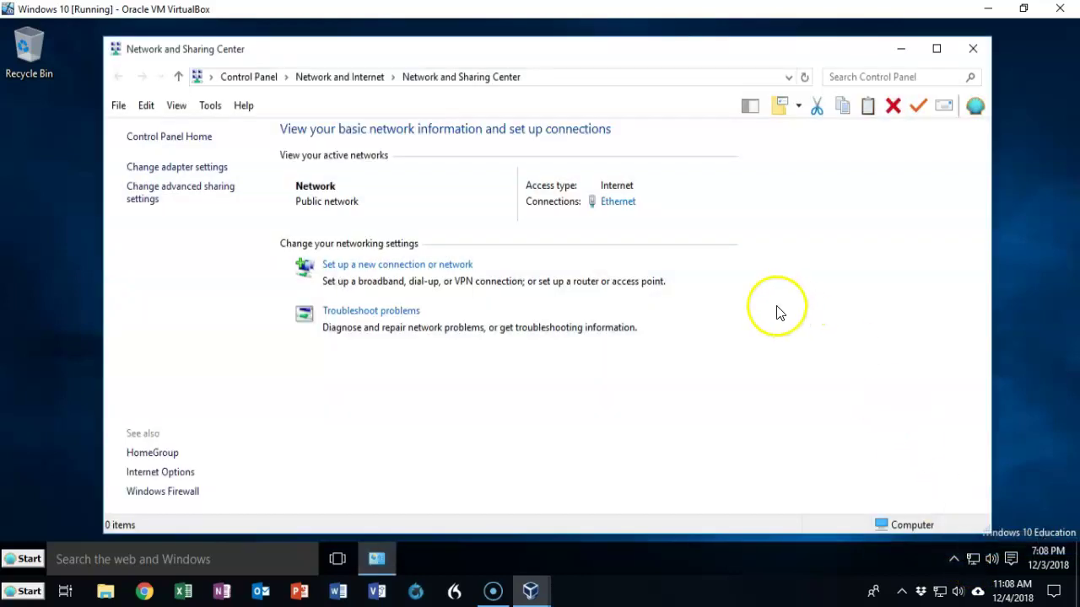
left_click(200, 171)
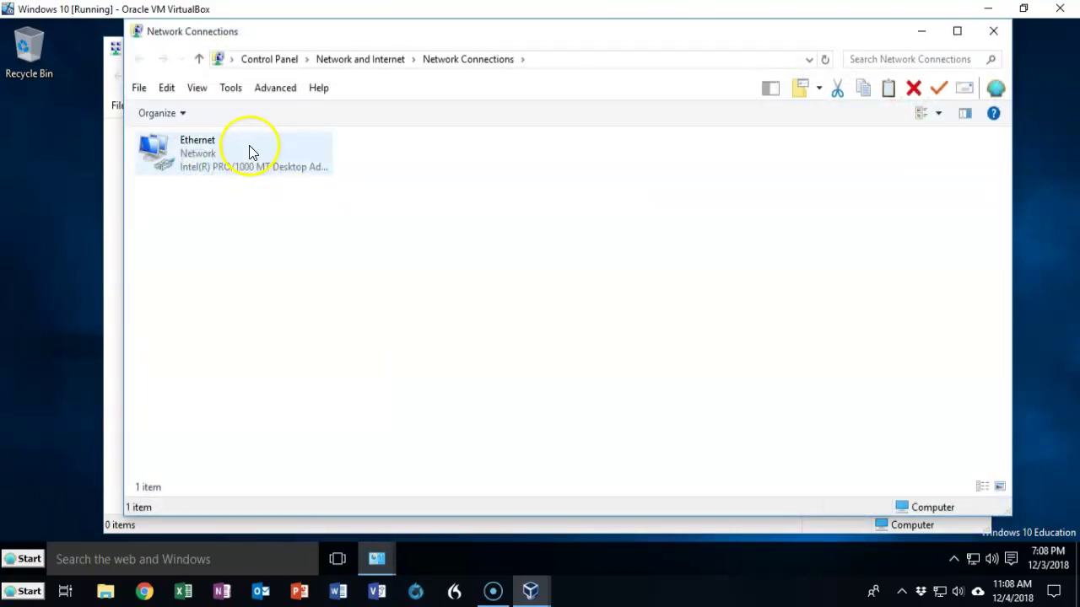
Step: Open the Internet Protocol Version 4 (TCP/IPv4) properties of the Ethernet adapter
right_click(204, 151)
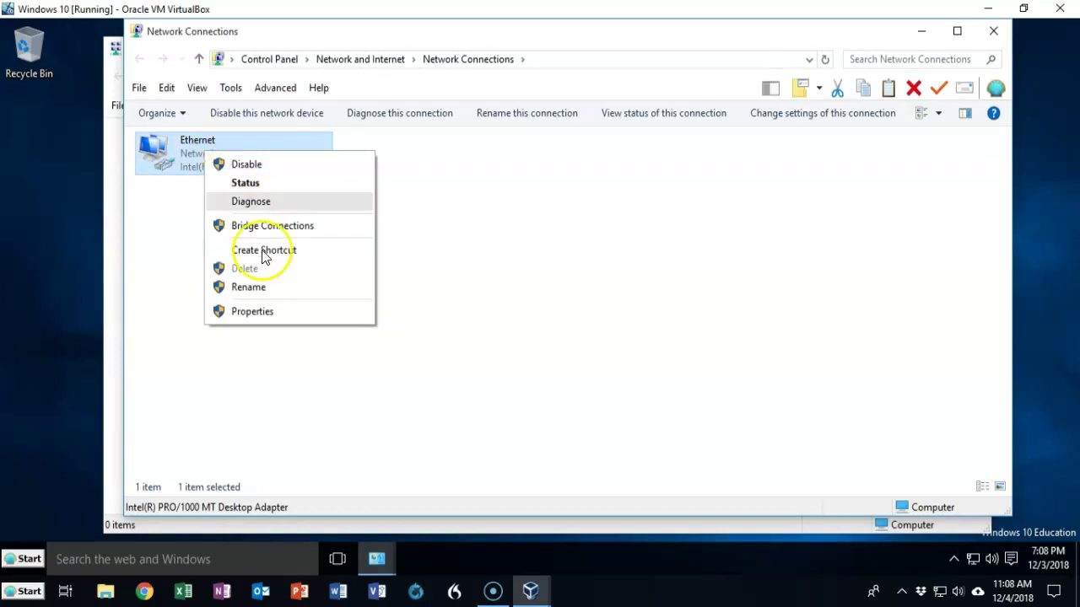
left_click(257, 313)
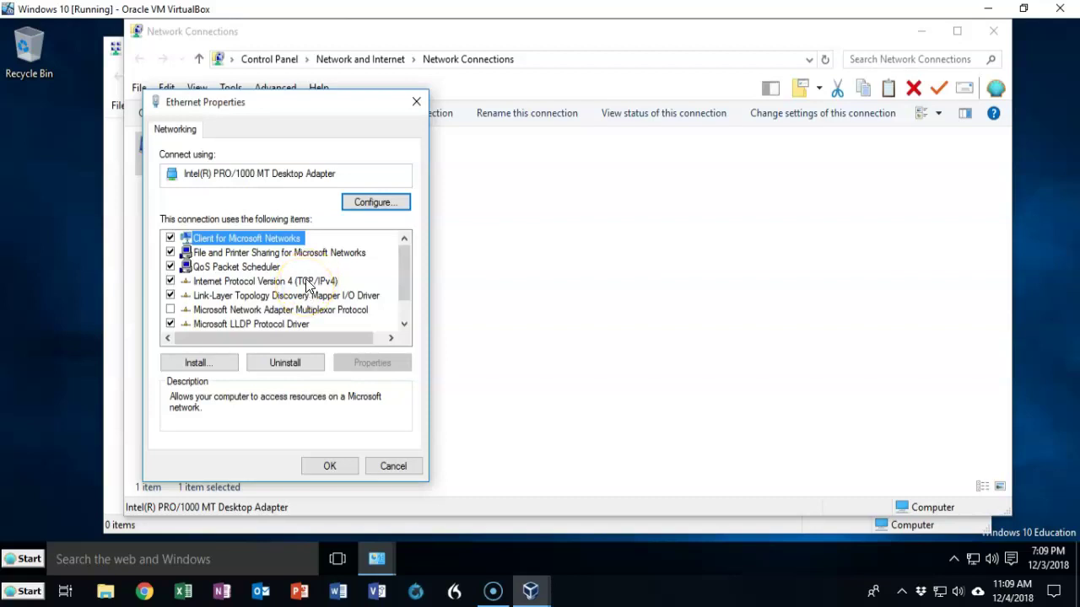
left_click(307, 284)
double_click(305, 283)
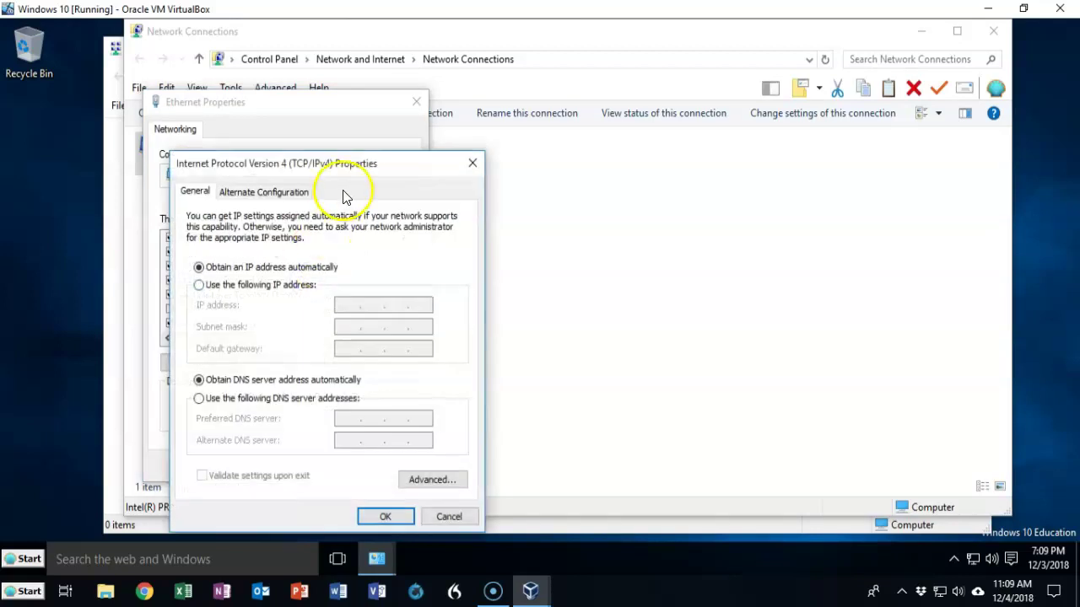
left_click_drag(385, 167, 403, 124)
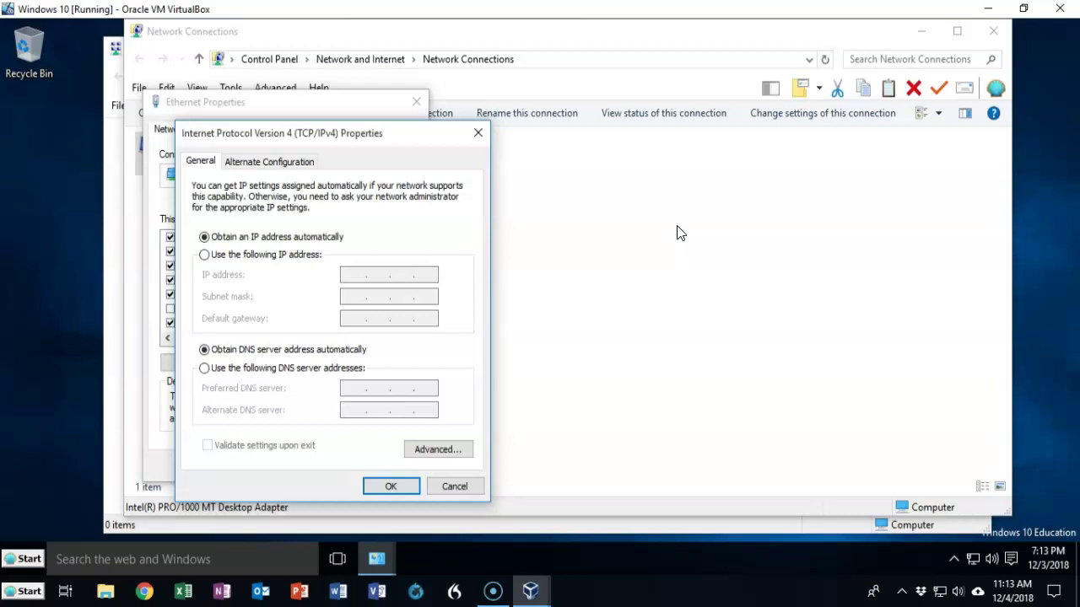
Step: Assign the static IP address 192.168.145.30 with subnet mask 255.255.255.0, leaving the default gateway blank
left_click(204, 256)
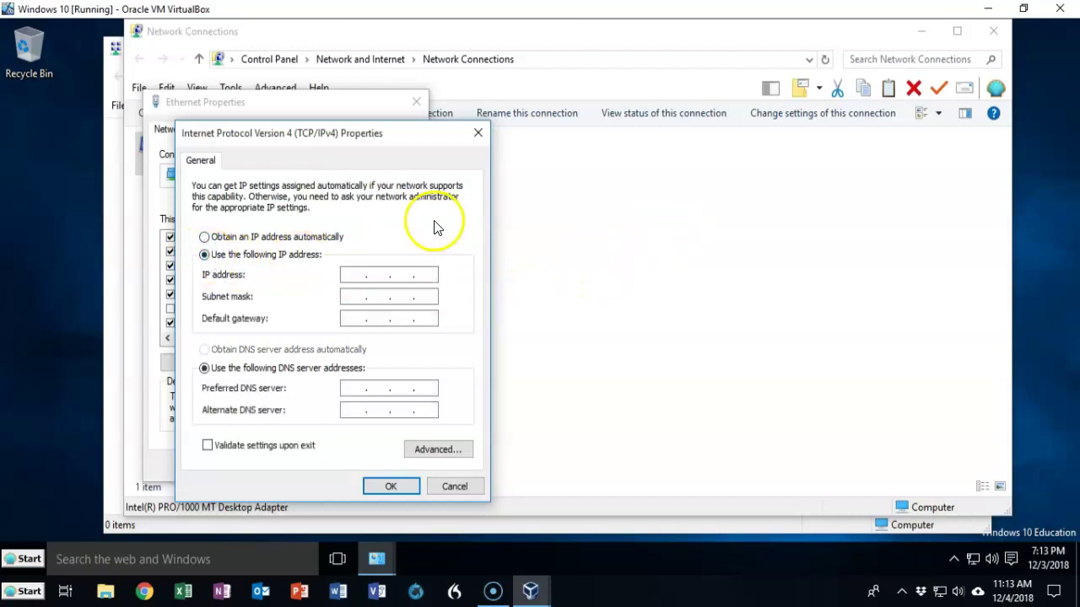
left_click(349, 275)
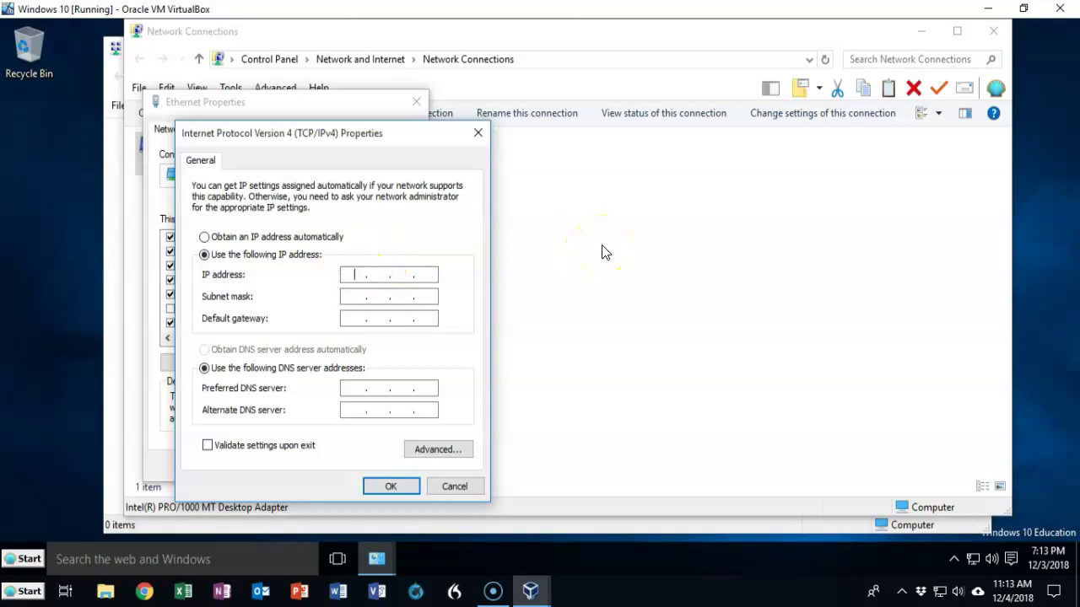
type("192.168.145.")
type("30")
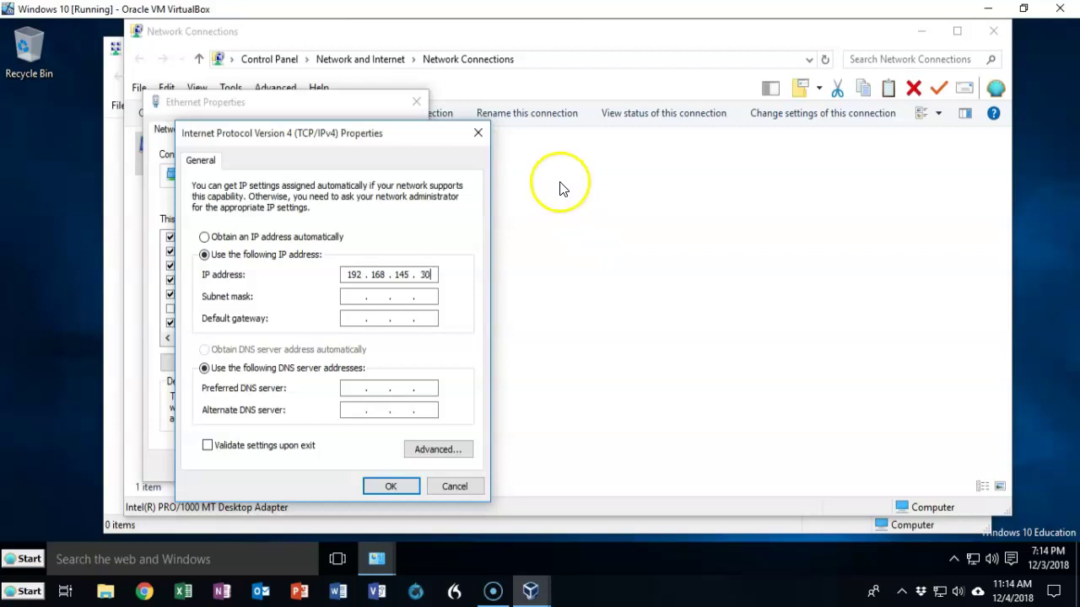
key("Tab")
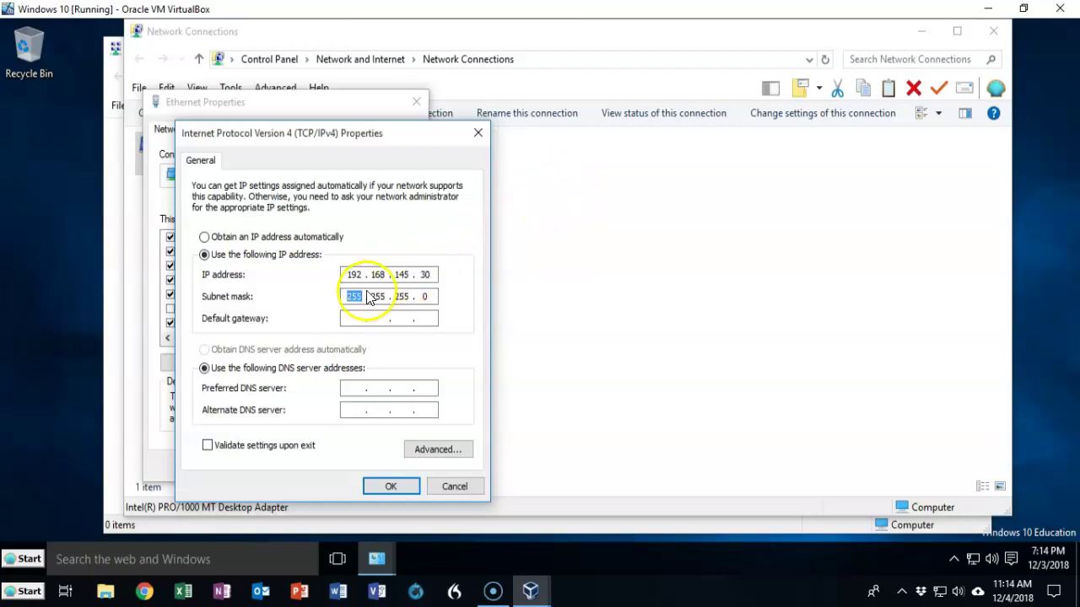
left_click(344, 318)
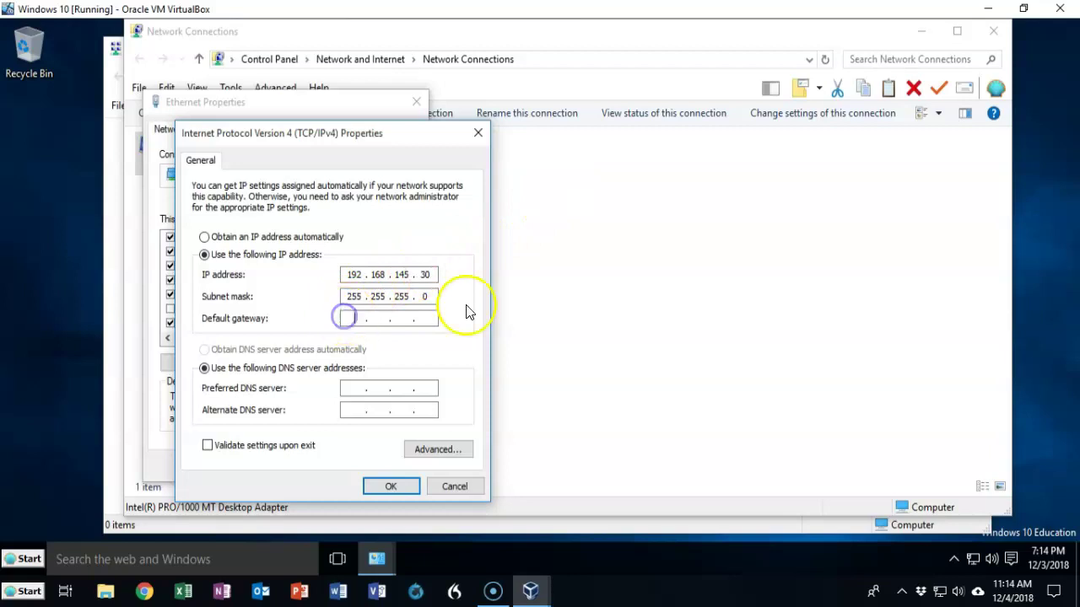
left_click(568, 305)
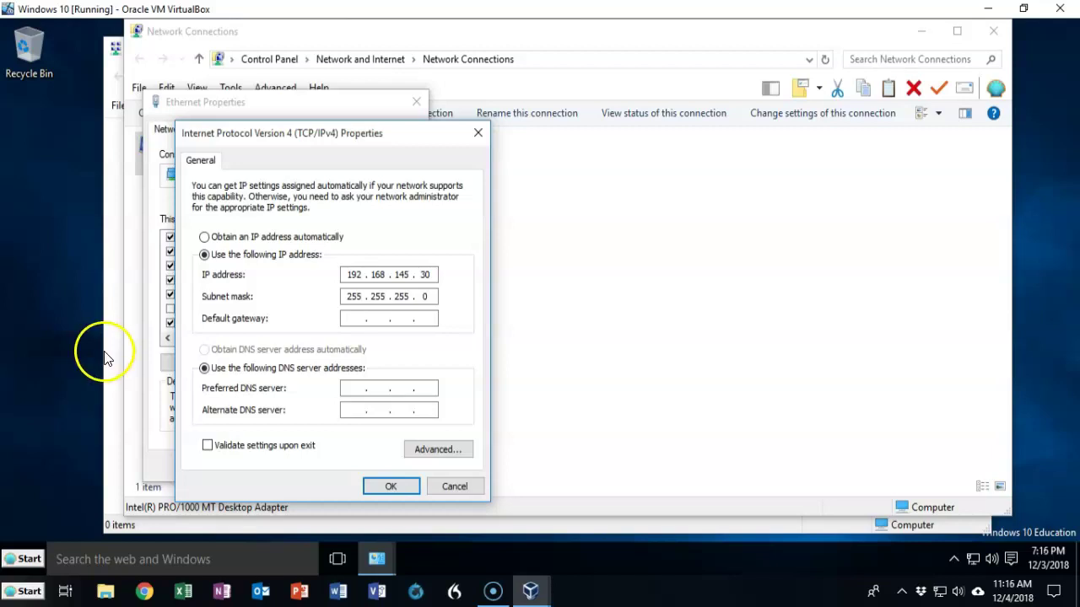
Step: Set the preferred DNS server to 192.168.145.10, apply the adapter settings, and close the network windows
left_click(348, 391)
type("192.168.145.10")
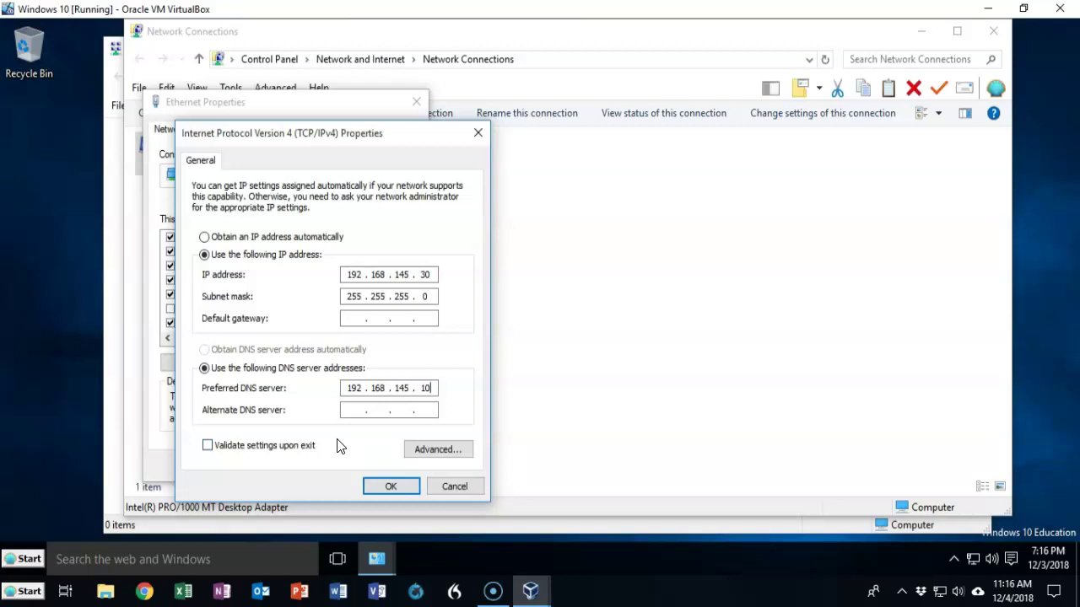
left_click(390, 486)
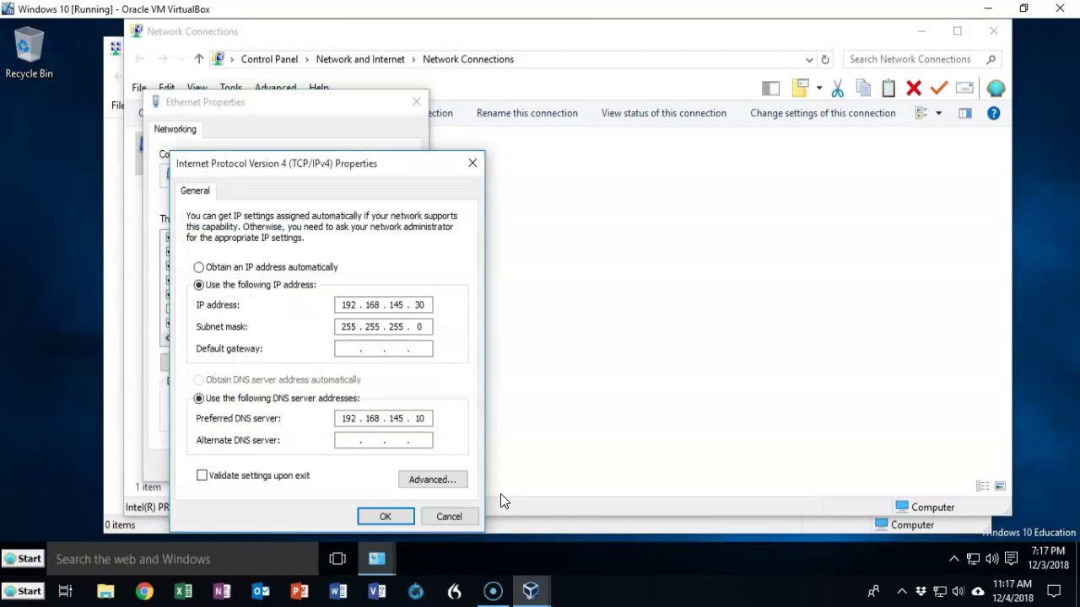
left_click(390, 516)
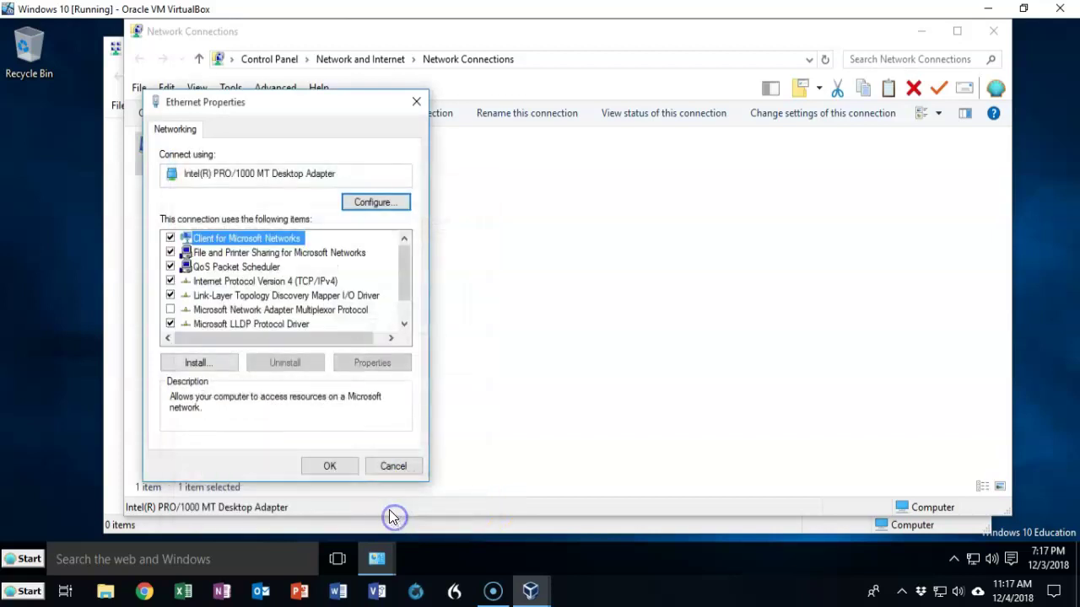
left_click(329, 466)
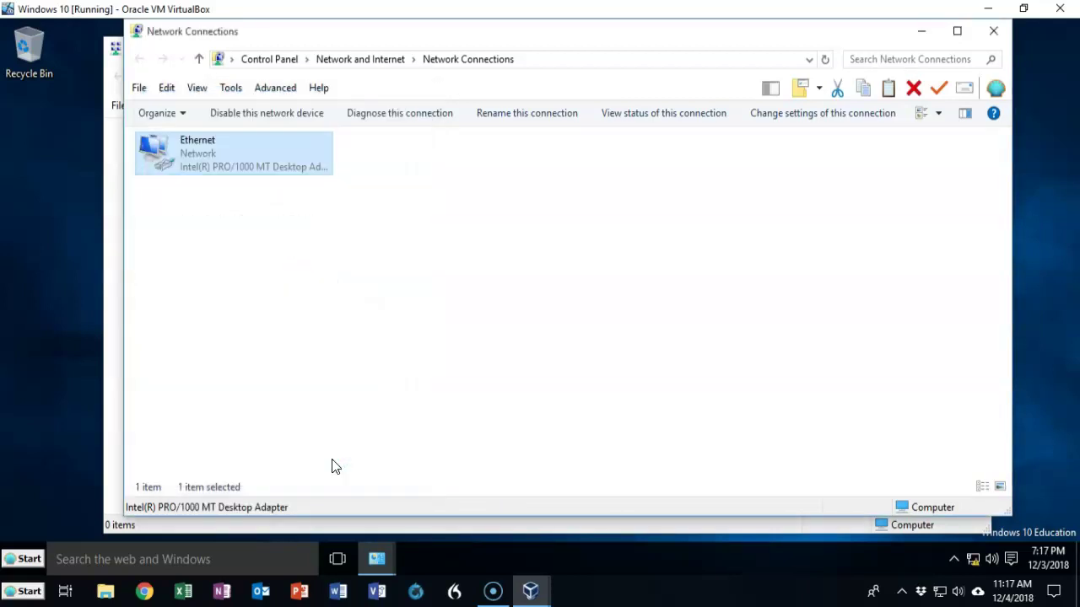
left_click(991, 33)
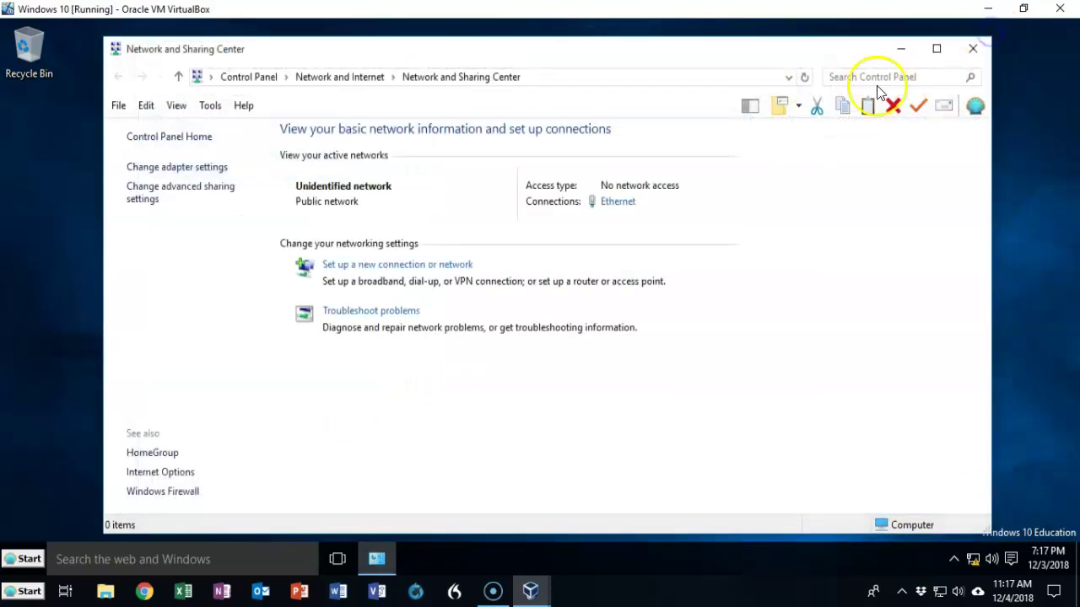
left_click(972, 50)
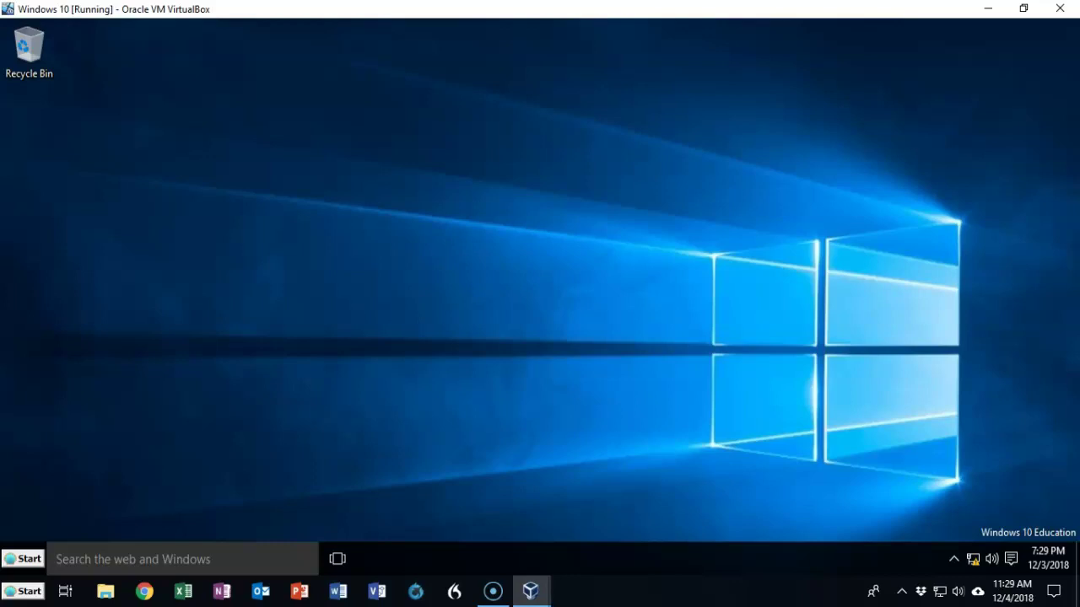
Step: Open a Command Prompt on the Windows 10 machine and ping the domain controller at 192.168.145.10
left_click(124, 561)
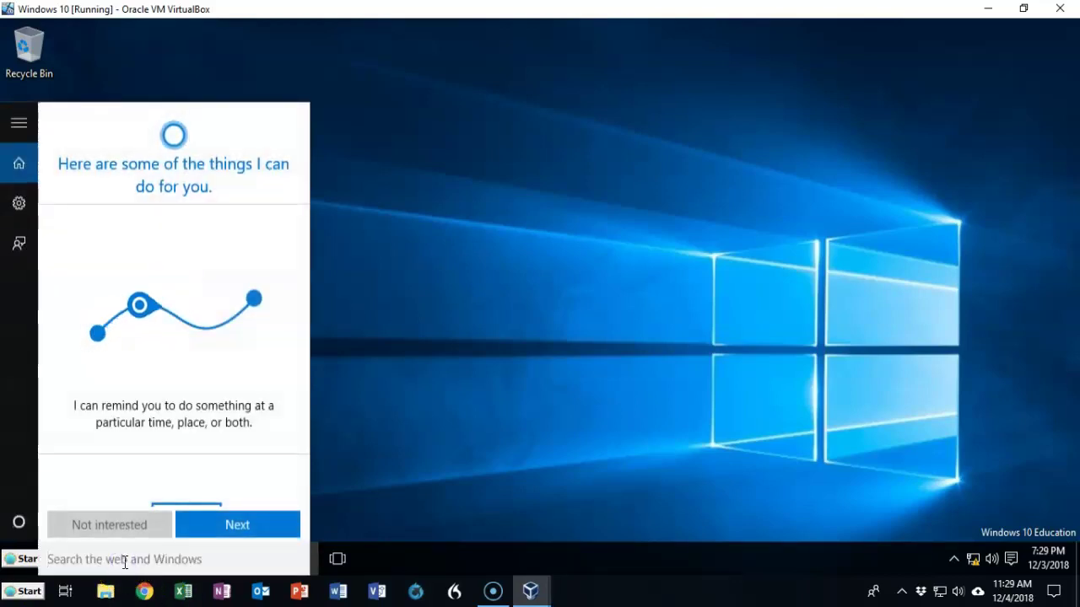
type("cmd")
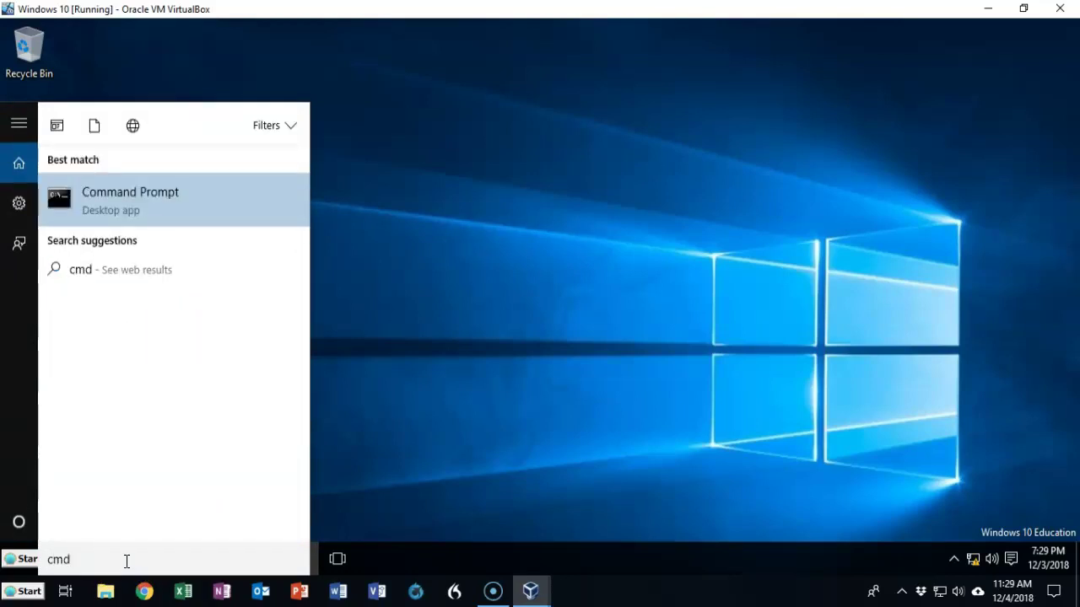
left_click(103, 195)
left_click(451, 141)
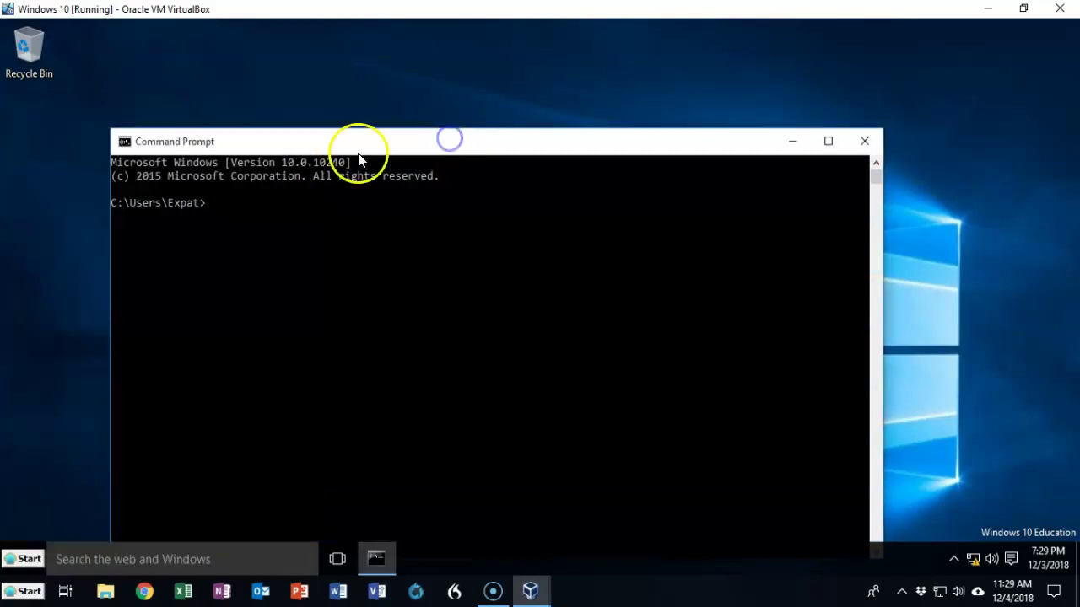
type("ping 192.1")
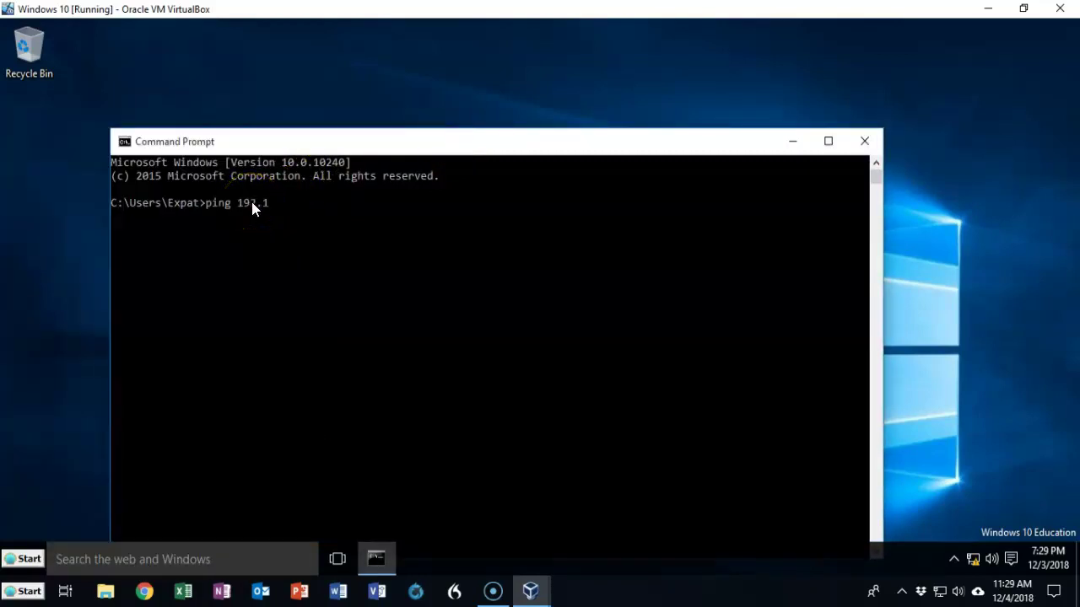
type("68.145.10")
key("Return")
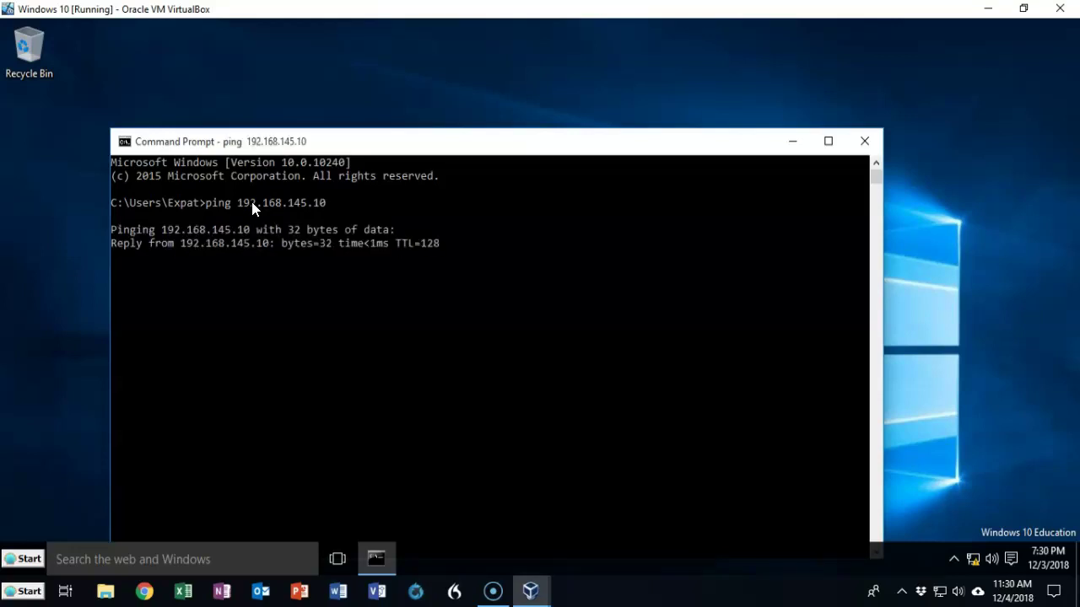
left_click(253, 196)
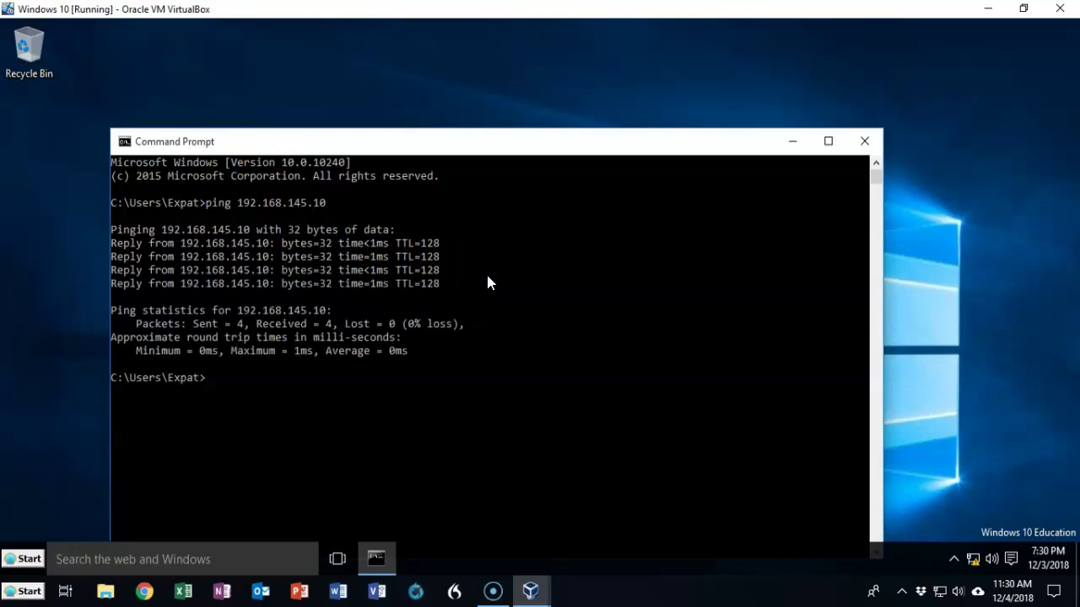
left_click(12, 329)
Step: Open the System information window from the Control Panel and bring up the computer name, domain and workgroup settings
left_click(25, 553)
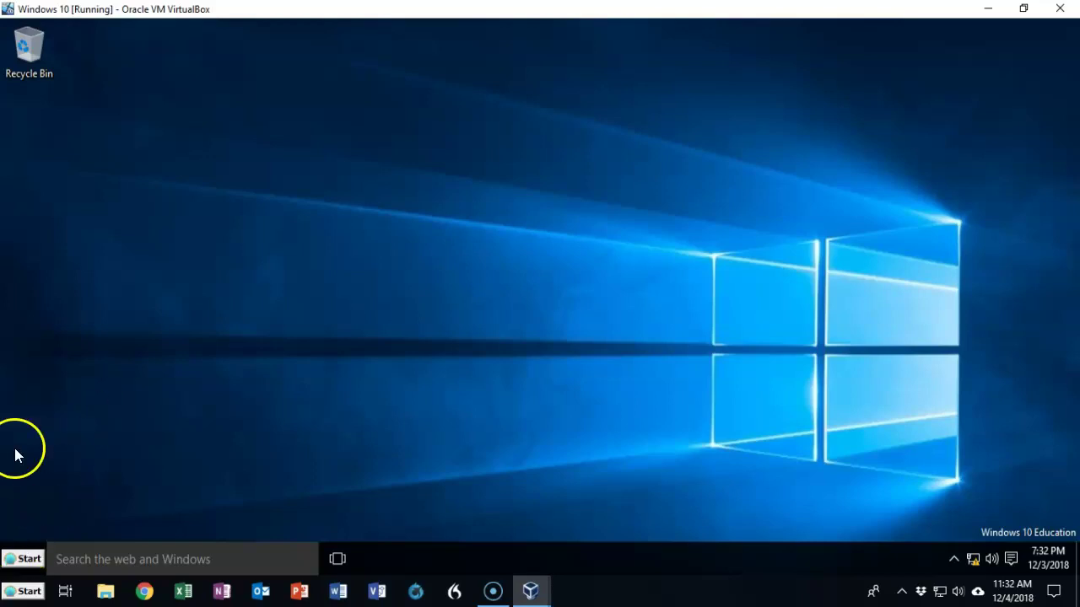
left_click(12, 559)
mouse_move(265, 302)
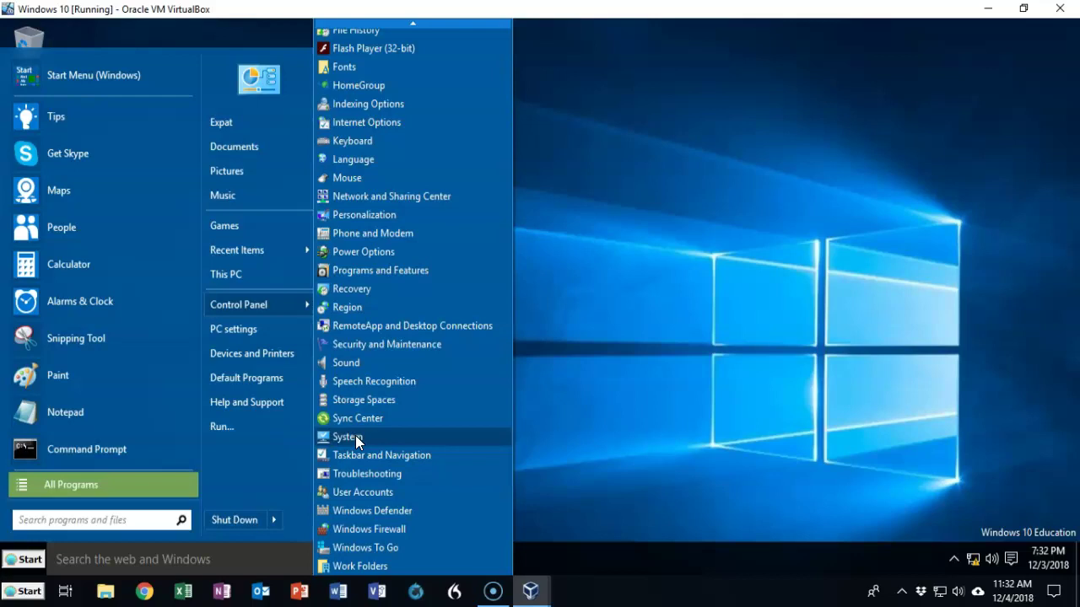
left_click(355, 437)
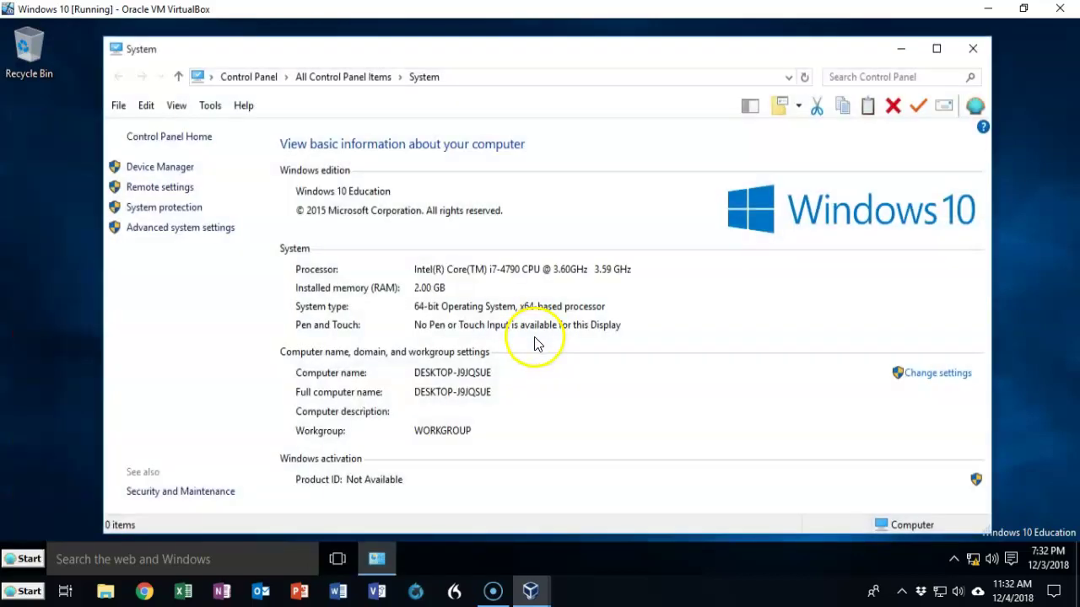
left_click(664, 361)
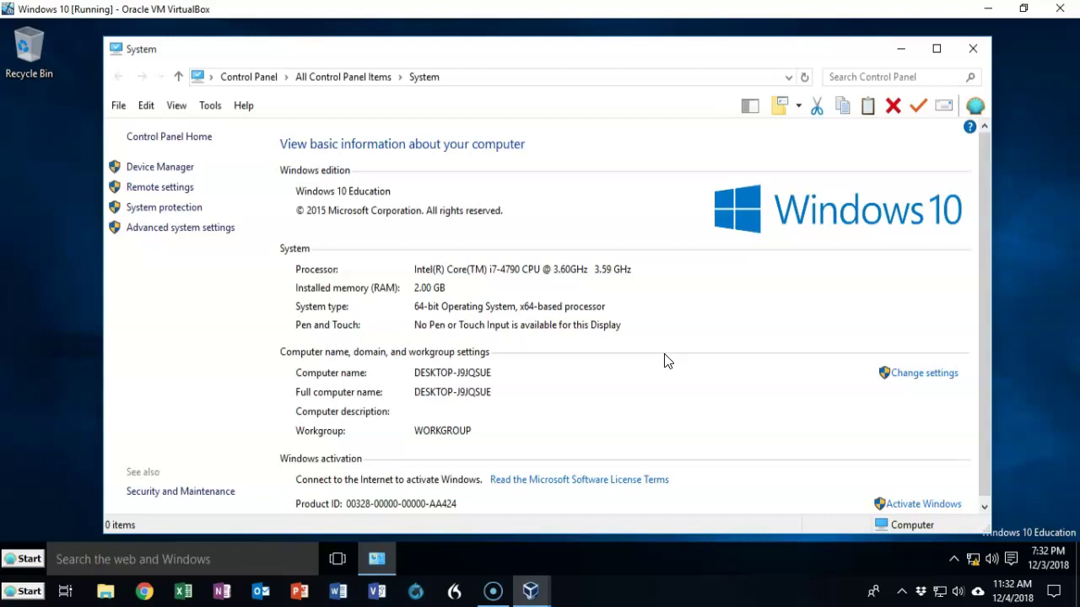
left_click(918, 378)
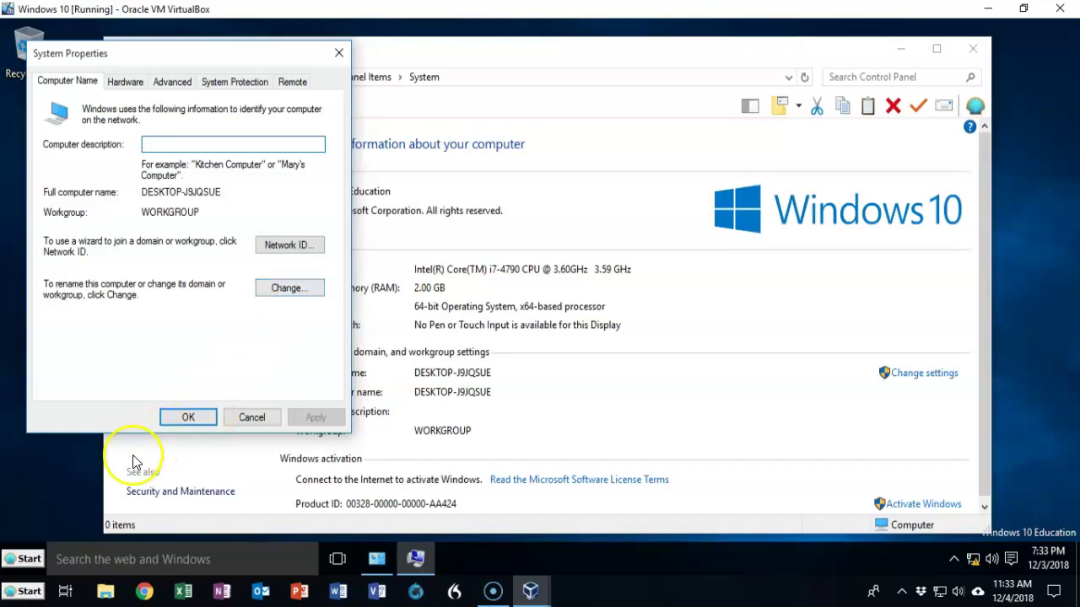
Step: Set the computer name to WIN10-HR01 and its membership to the domain us.syberoffense.com
left_click(288, 289)
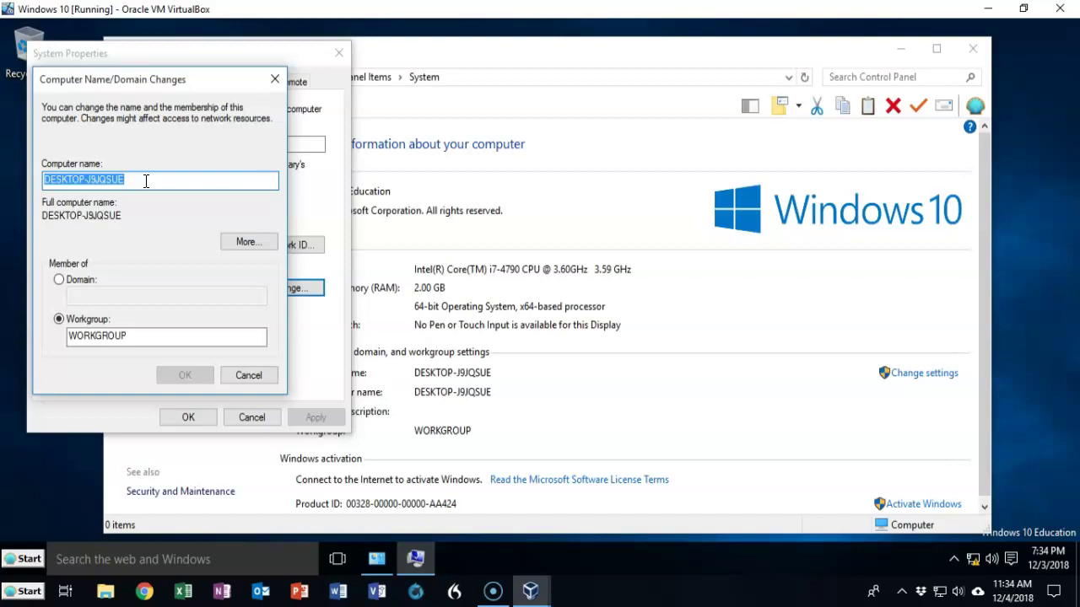
type("WIN10-HR01")
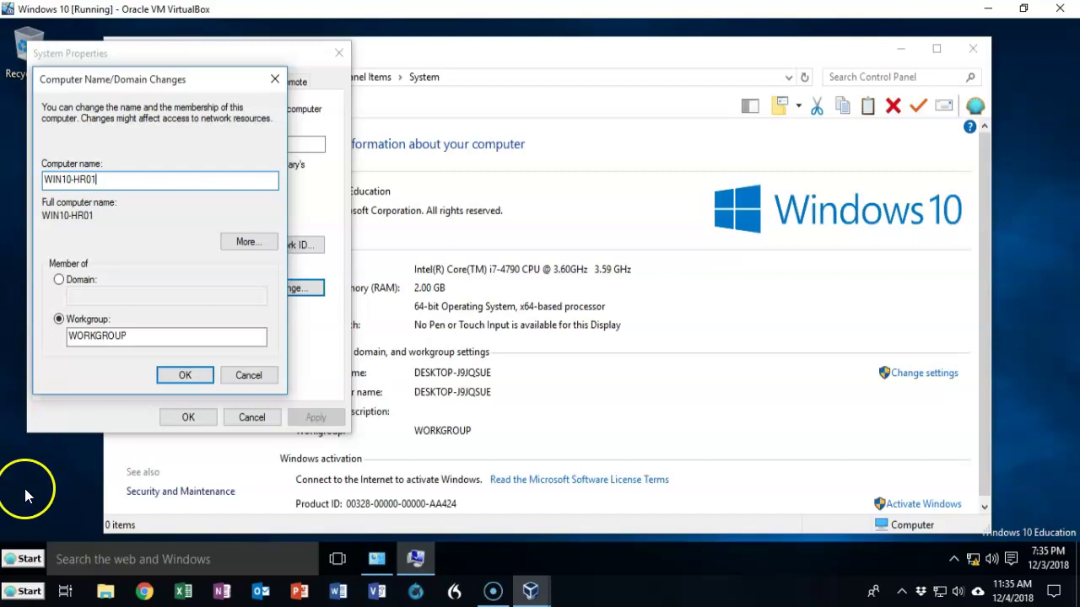
left_click(59, 280)
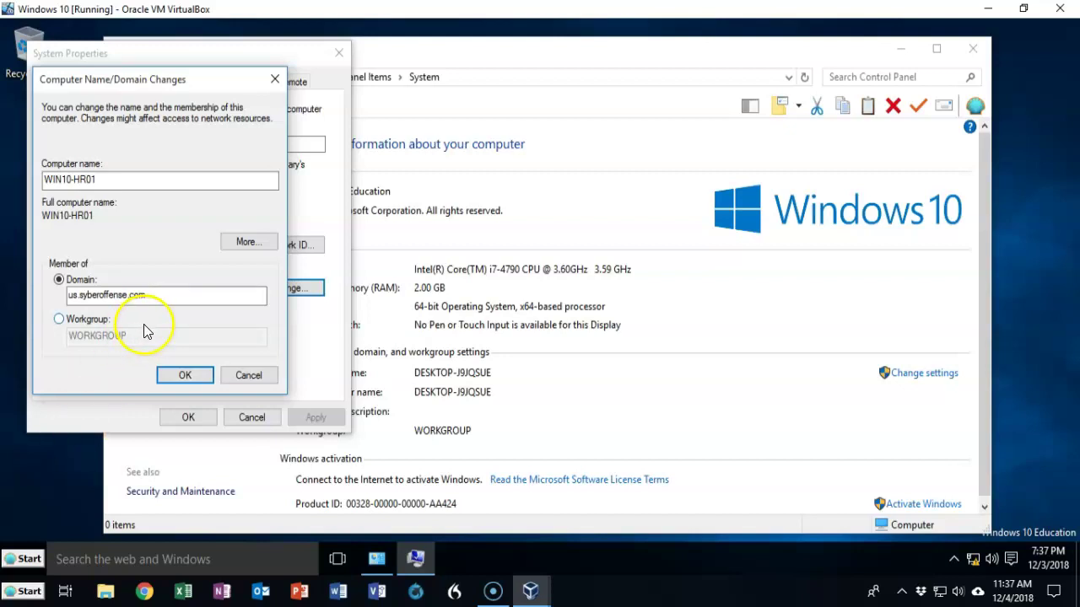
Step: Submit the domain join, authorize it with the administrator account and its password, and dismiss the welcome message
left_click(177, 378)
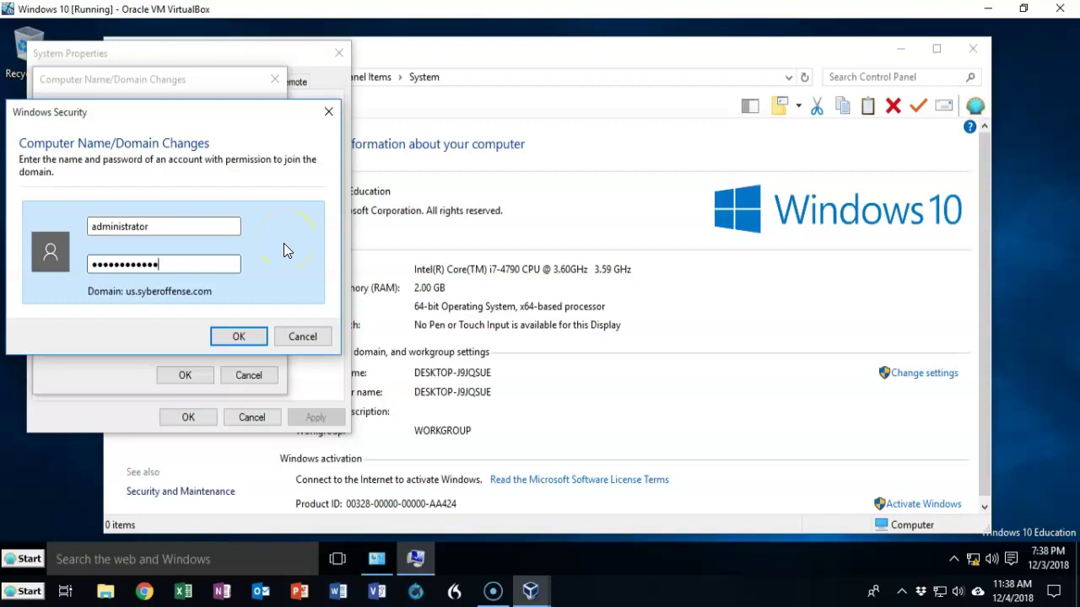
left_click(238, 340)
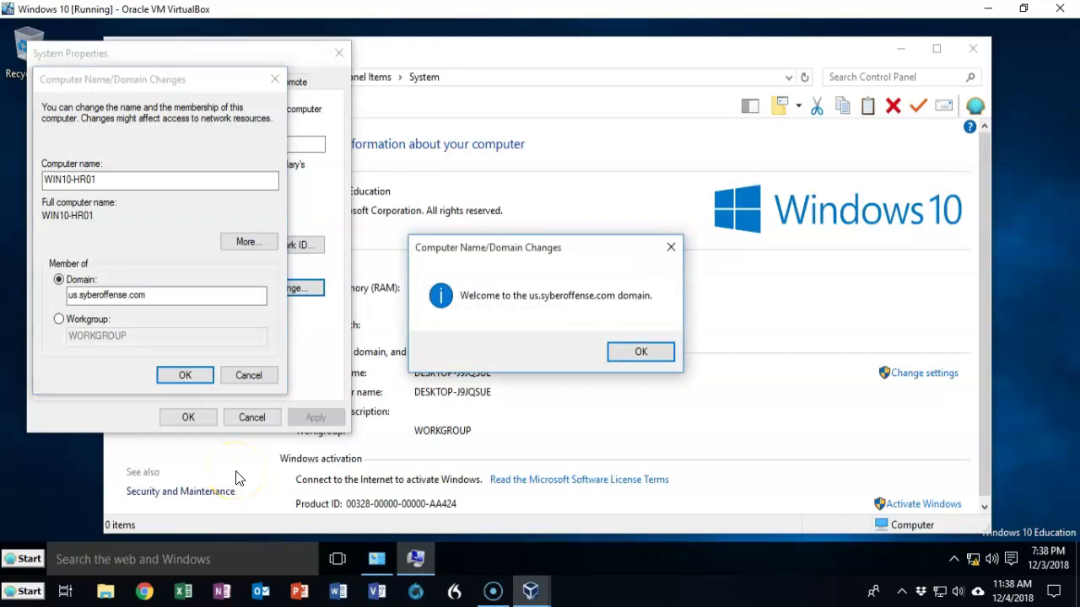
left_click(634, 354)
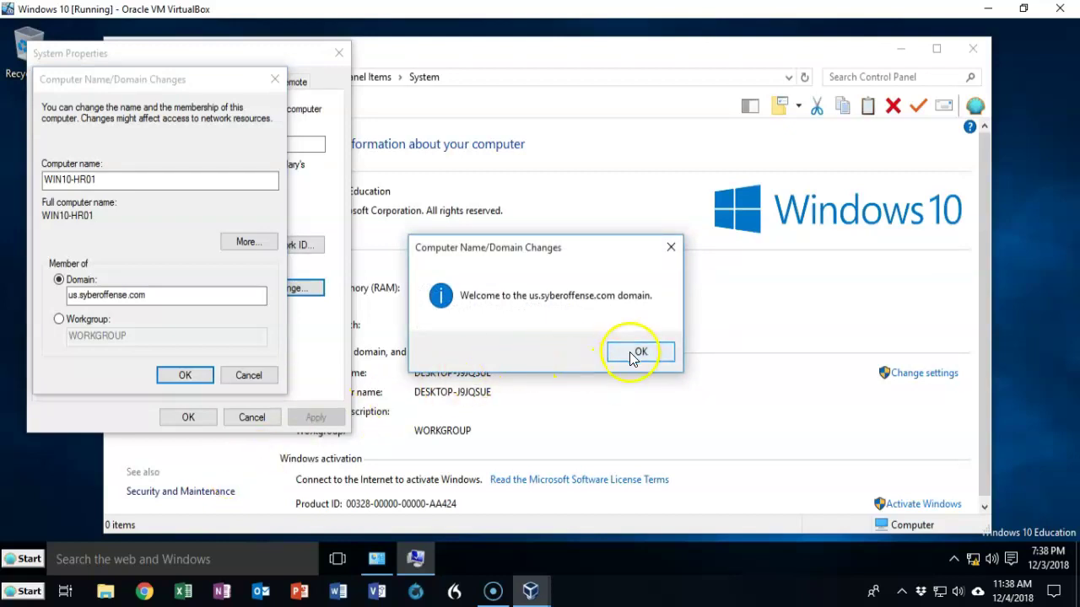
Step: Close the remaining name-change and System Properties dialogs and restart the virtual machine immediately
left_click(190, 377)
left_click(636, 309)
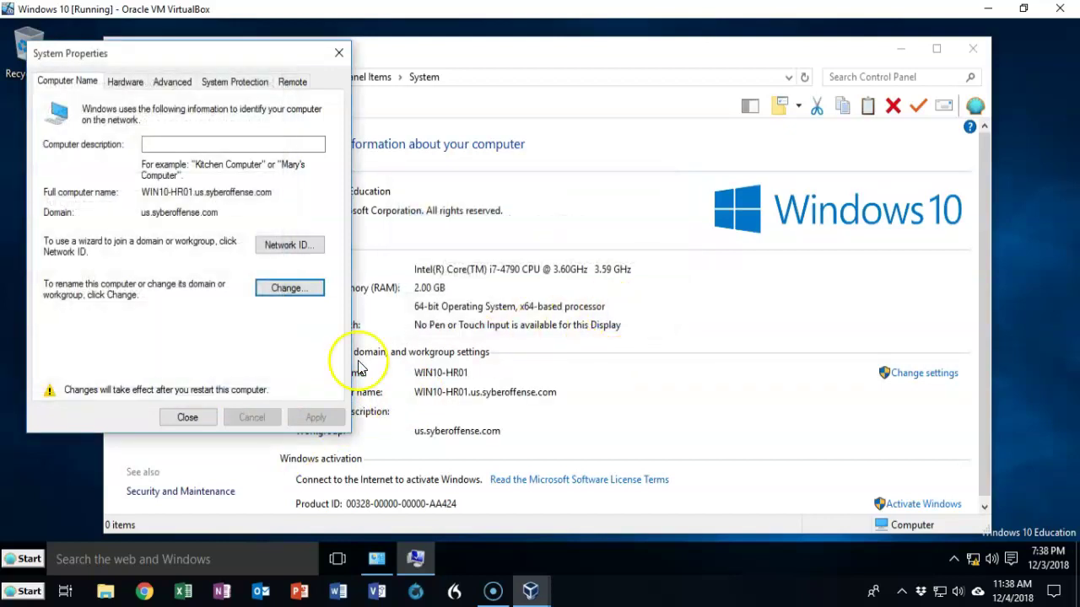
left_click(187, 419)
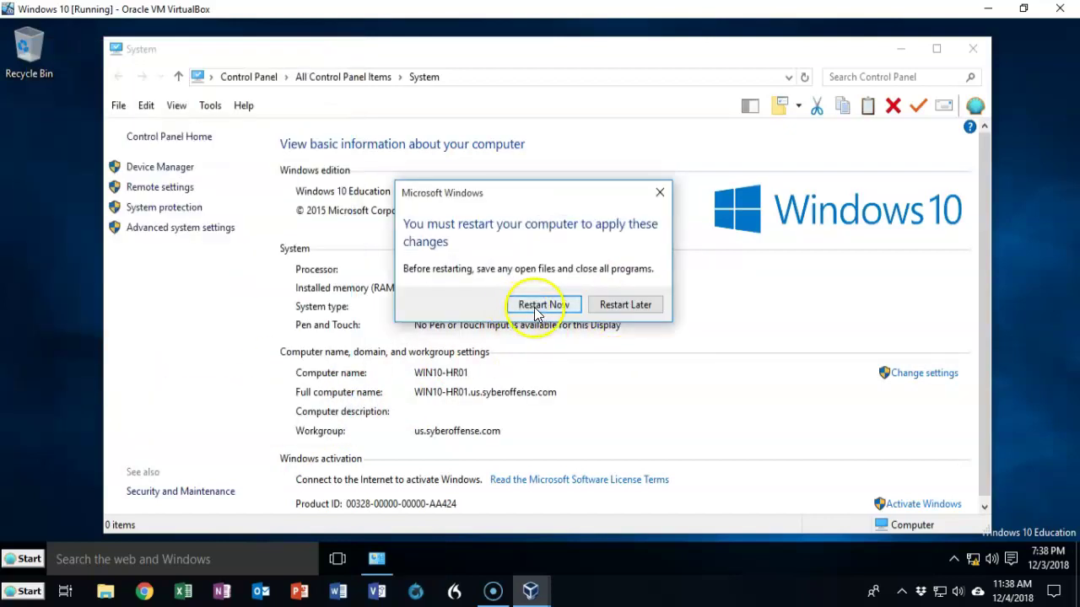
left_click(534, 308)
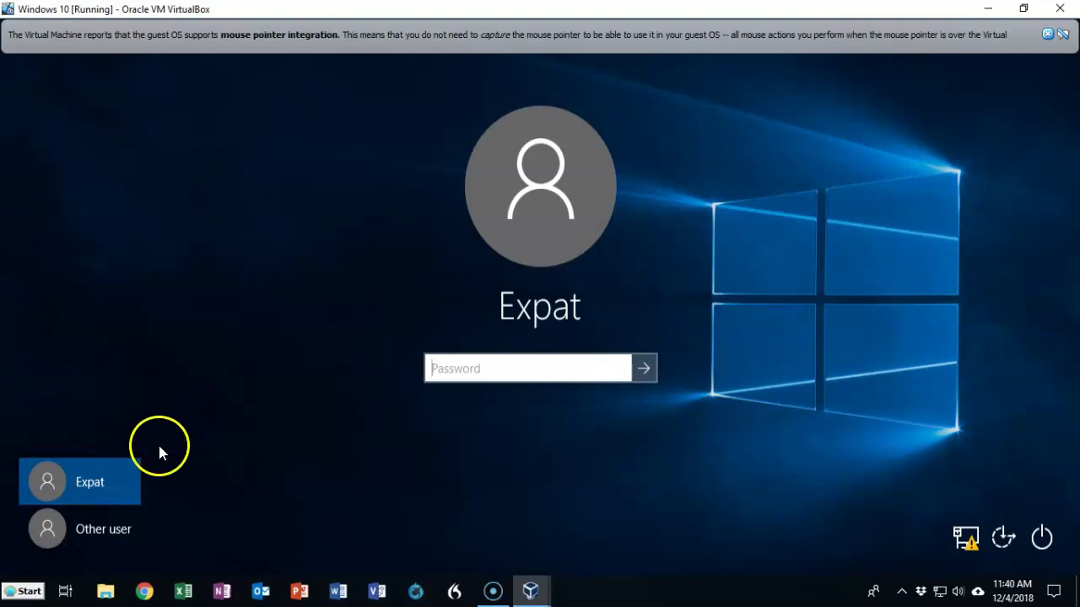
Step: Sign in through Other user as syberoffense\administrator with the account password
left_click(99, 528)
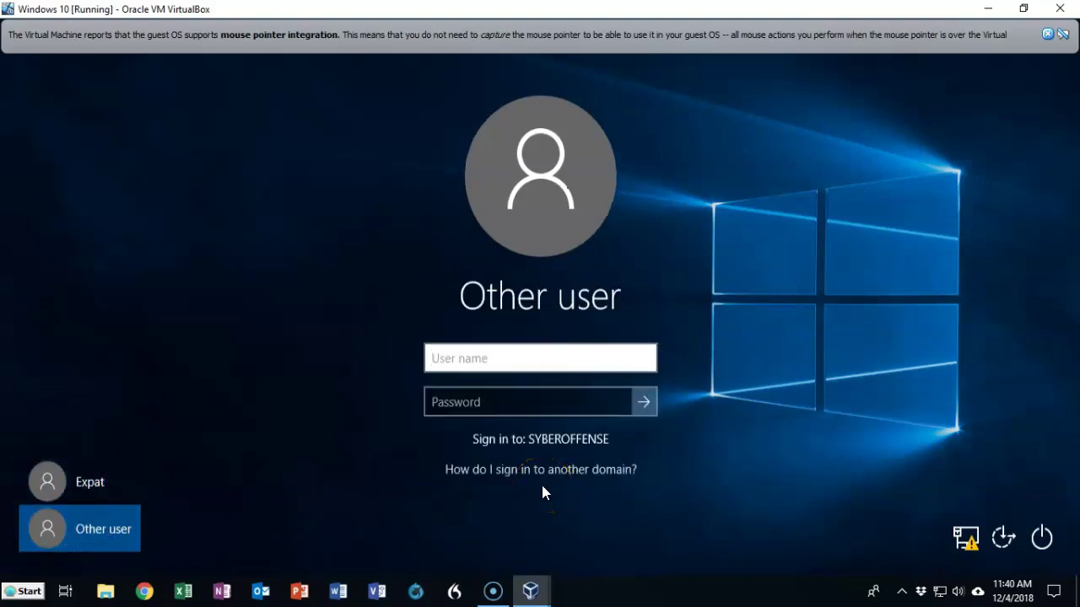
left_click(449, 358)
left_click(441, 295)
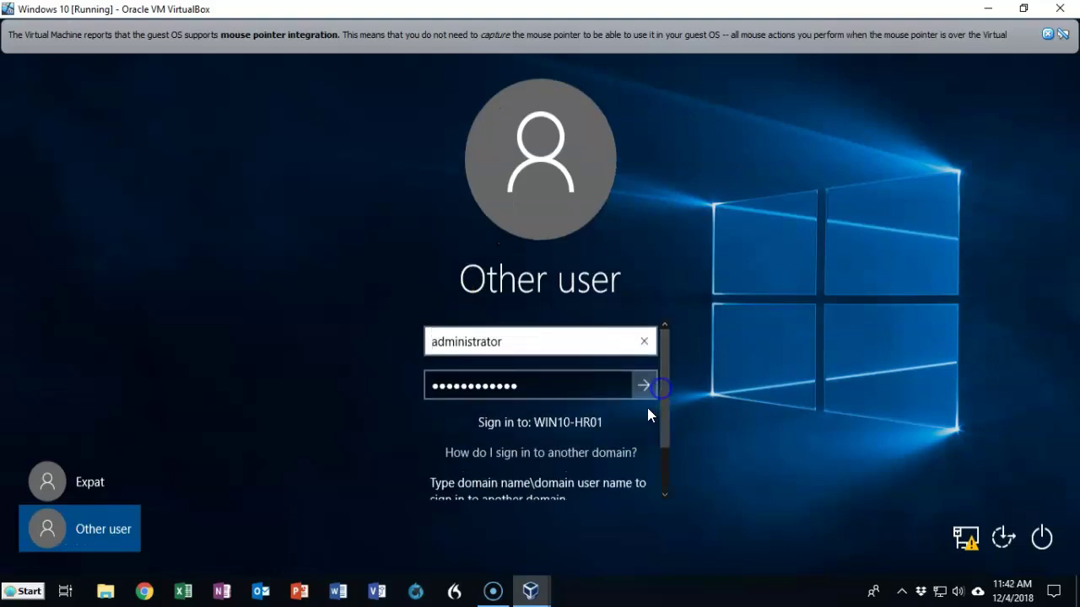
left_click(588, 464)
left_click(575, 438)
left_click(460, 347)
left_click(433, 341)
type("syberoffense\\")
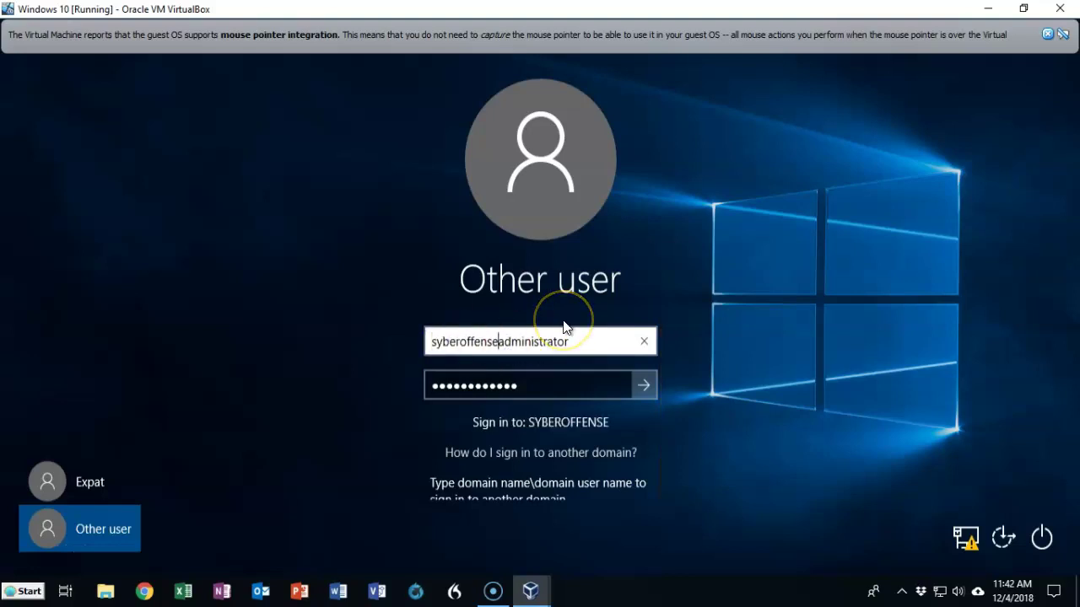
type("\\")
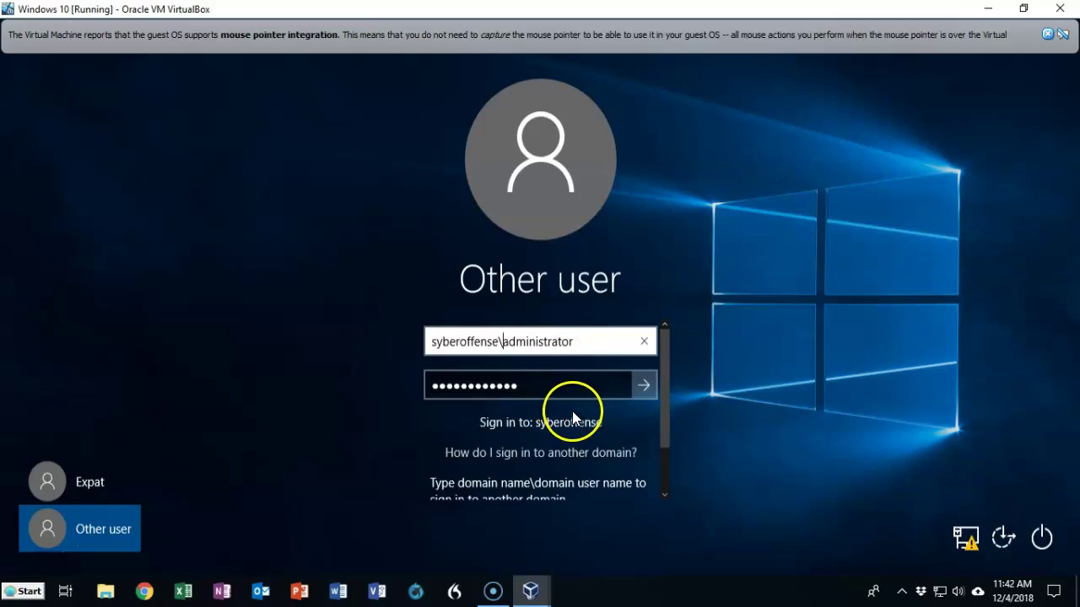
left_click(644, 387)
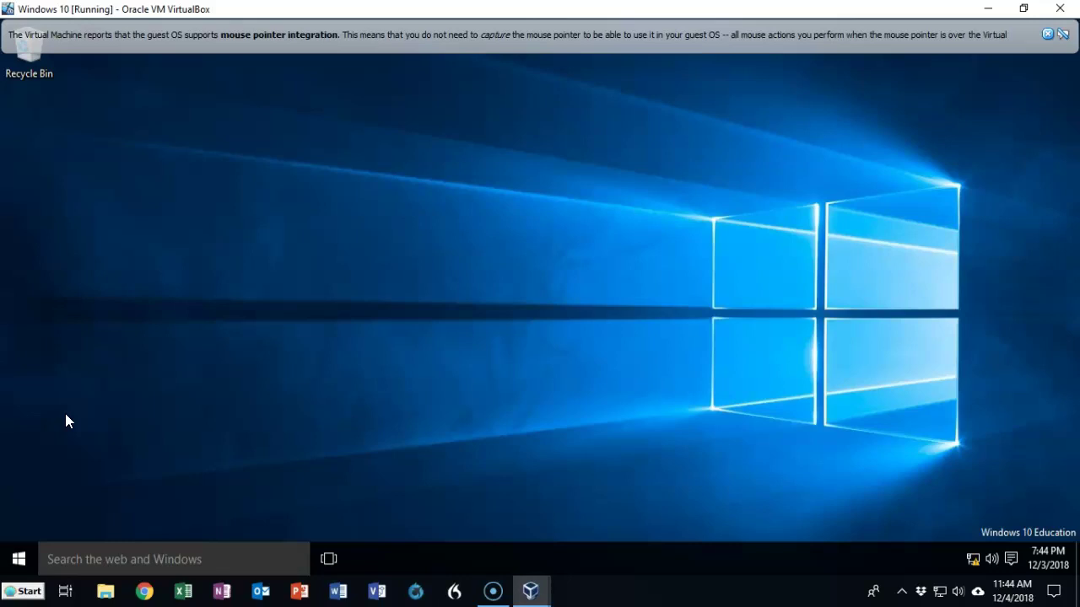
Step: On the Server 2016 machine, open Active Directory Users and Computers, show the us.syberoffense.com Computers container, and widen the Name column
left_click(29, 381)
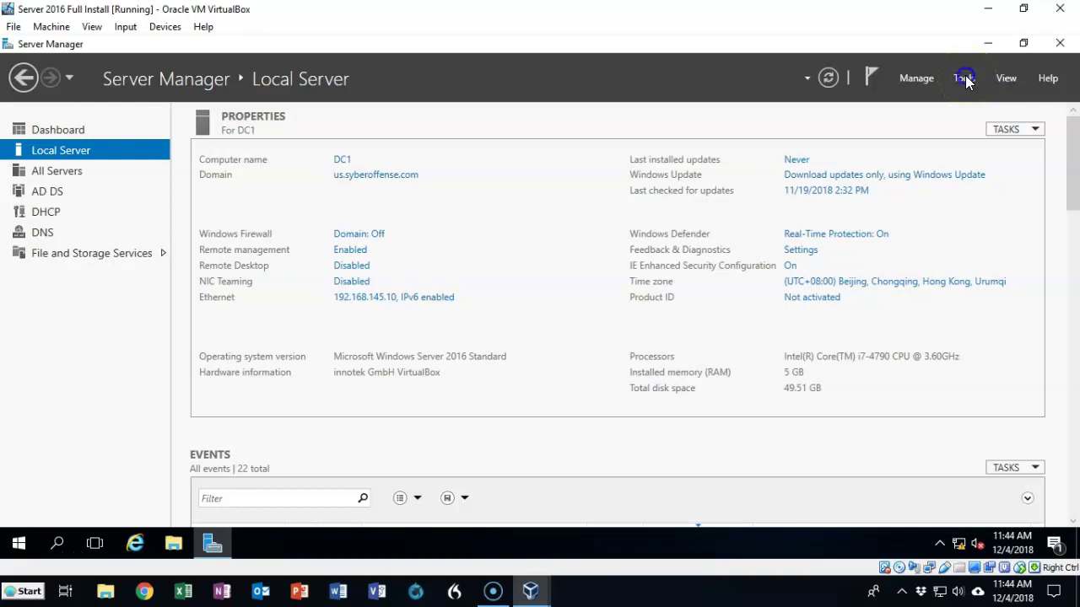
left_click(965, 76)
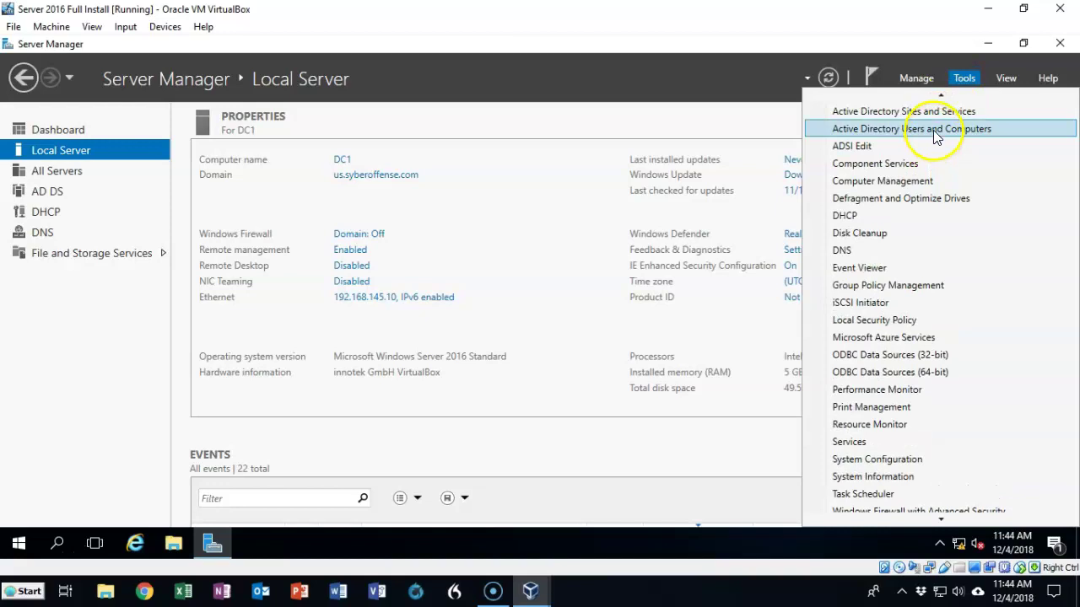
left_click(933, 131)
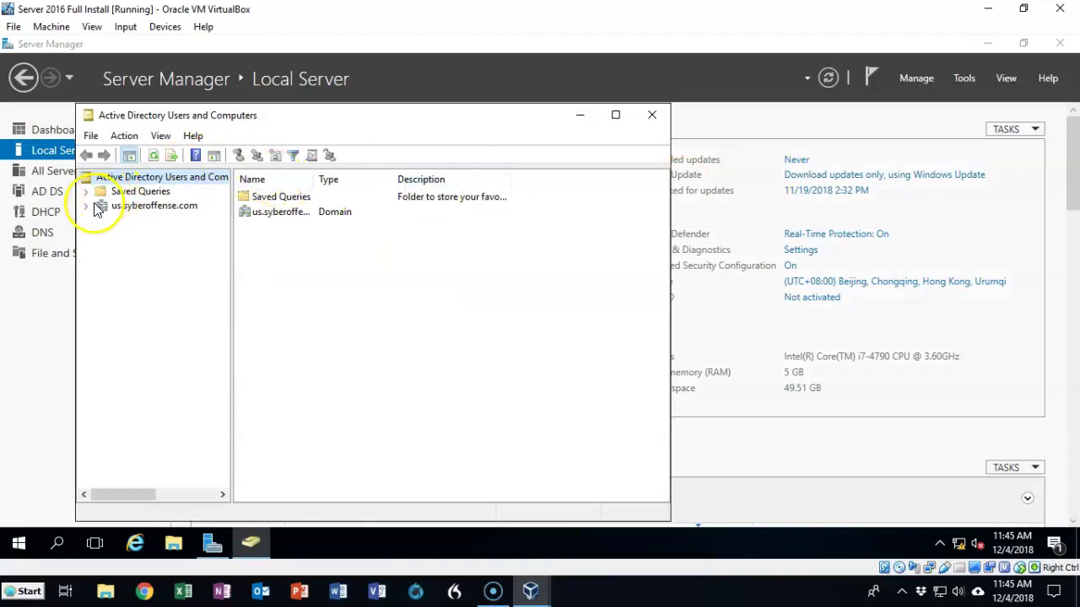
left_click(86, 208)
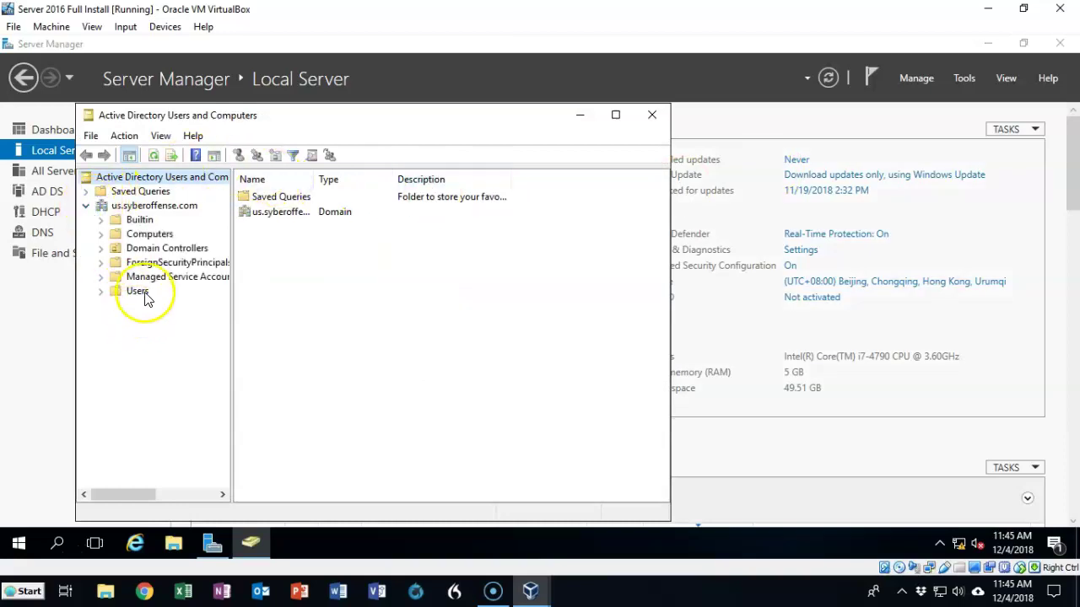
left_click(150, 233)
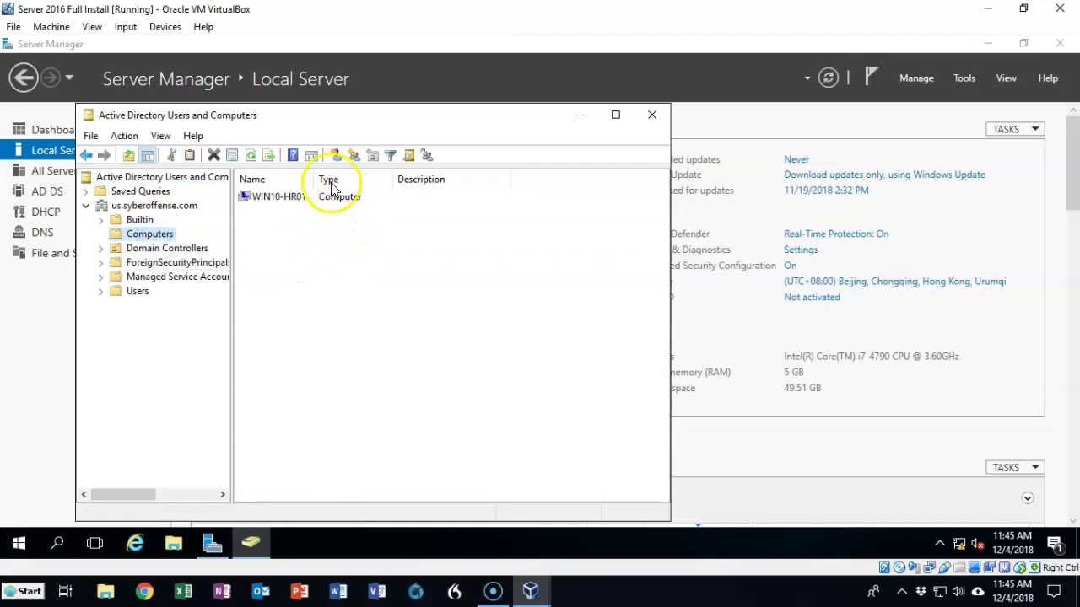
left_click_drag(313, 176, 371, 174)
left_click(285, 199)
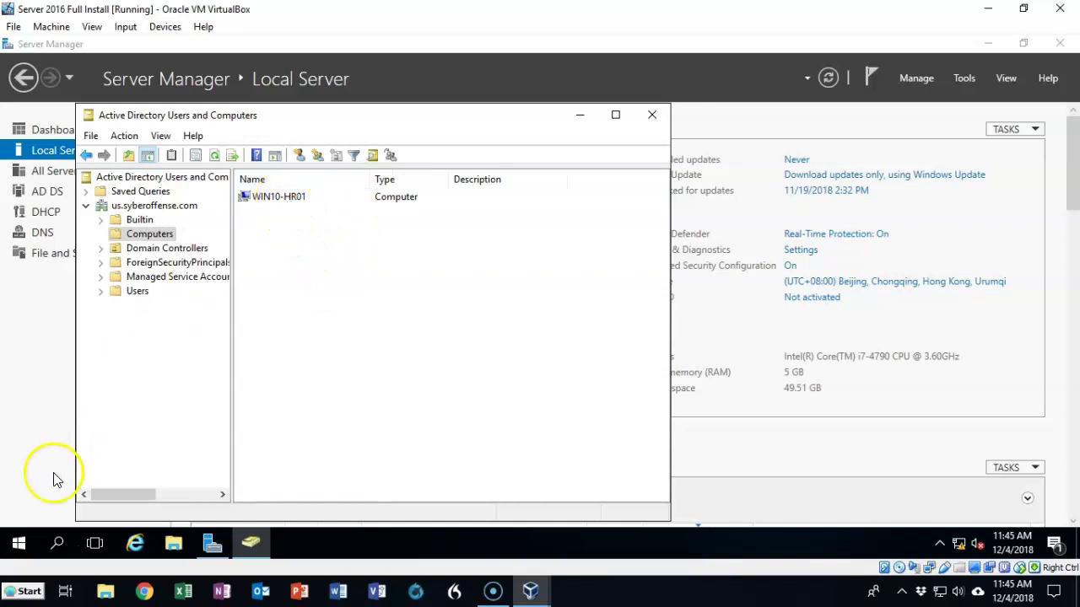
Step: Open the WIN10-HR01 computer account's properties and review its general, operating system, group membership and delegation information
double_click(299, 195)
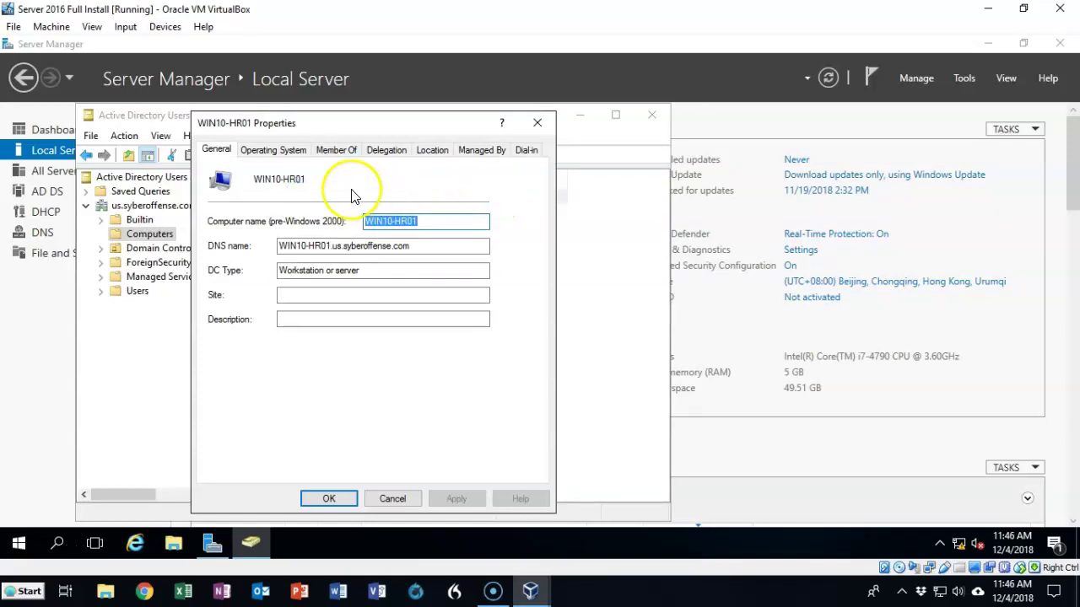
left_click(273, 149)
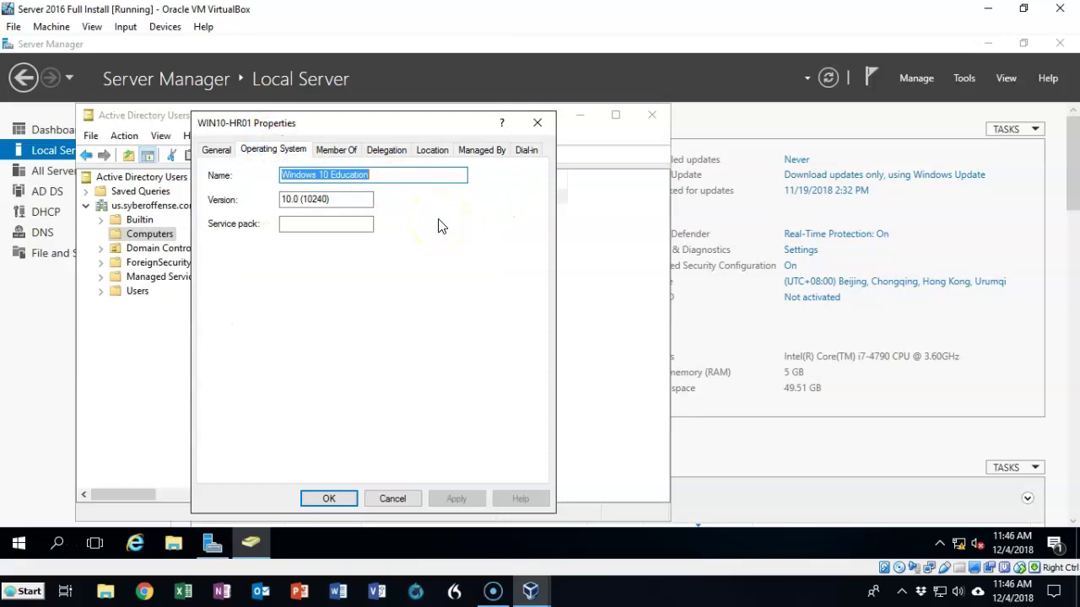
left_click(340, 149)
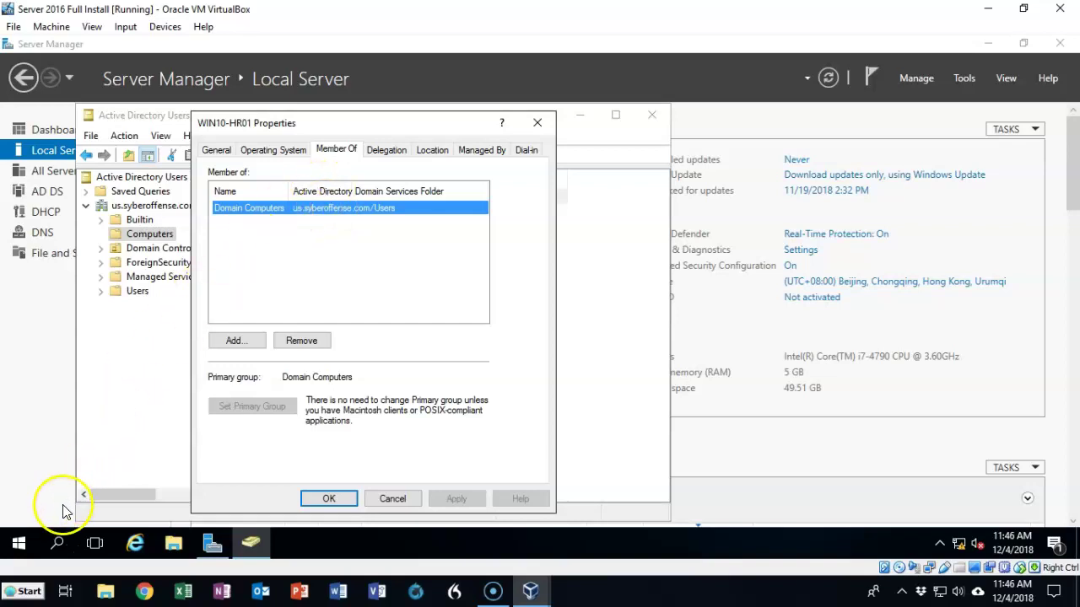
left_click(385, 149)
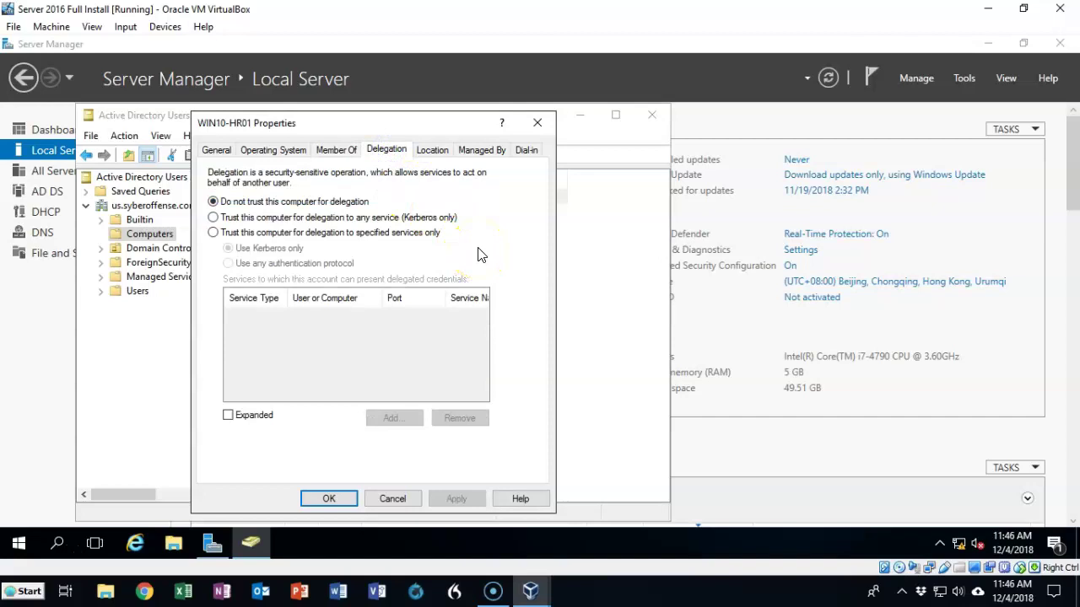
Step: Enter HR as the location in the WIN10-HR01 properties
left_click(430, 150)
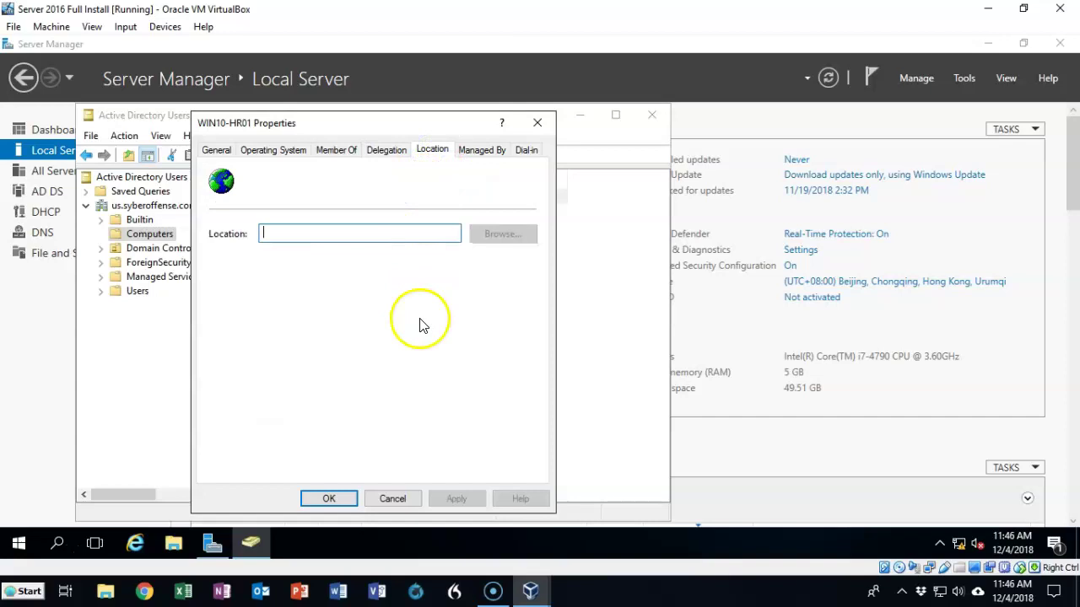
left_click(273, 235)
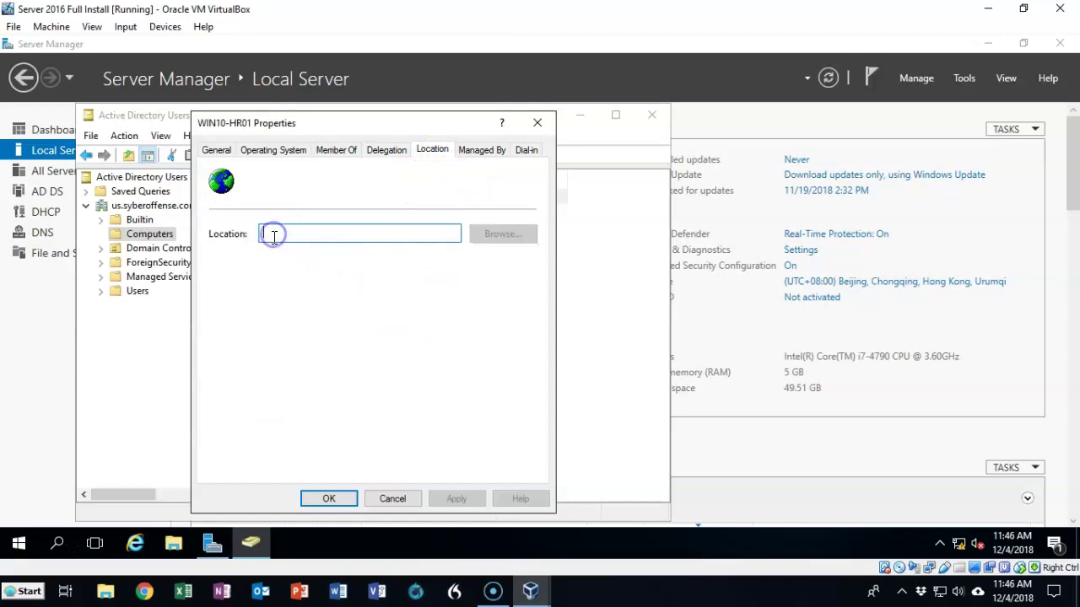
type("H")
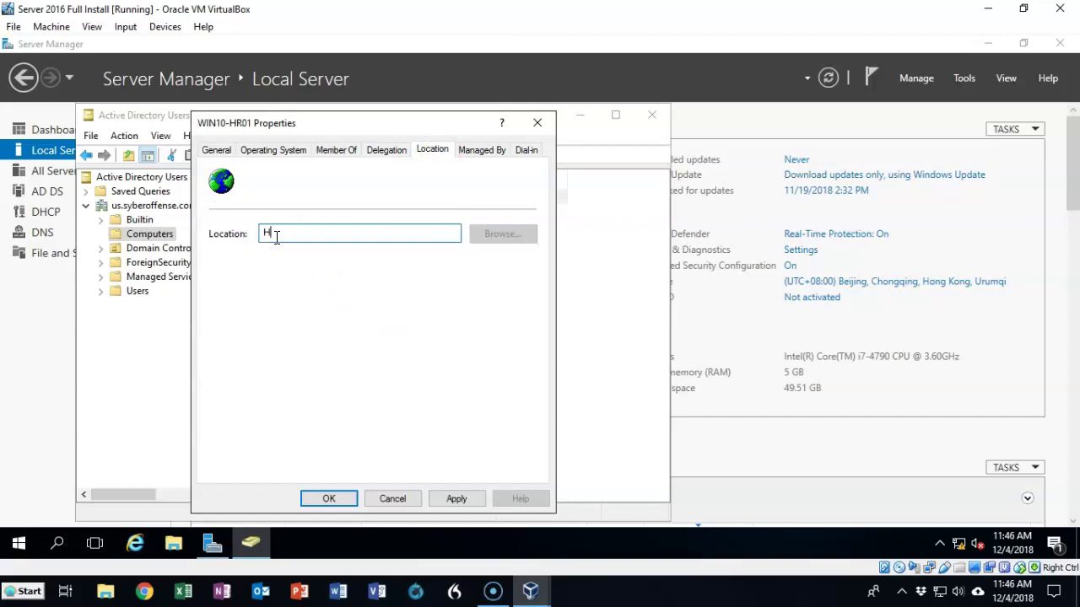
type("R")
left_click_drag(276, 236, 270, 235)
left_click(292, 233)
Step: Review the account's Managed By and Dial-in settings, then cancel the properties and close Active Directory Users and Computers
left_click(485, 157)
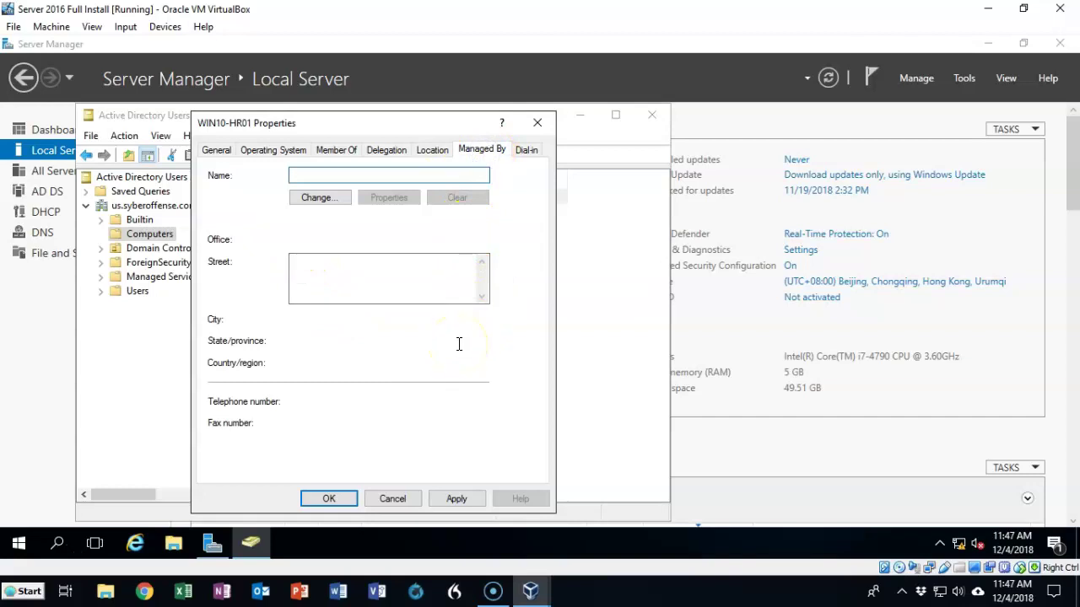
left_click(525, 151)
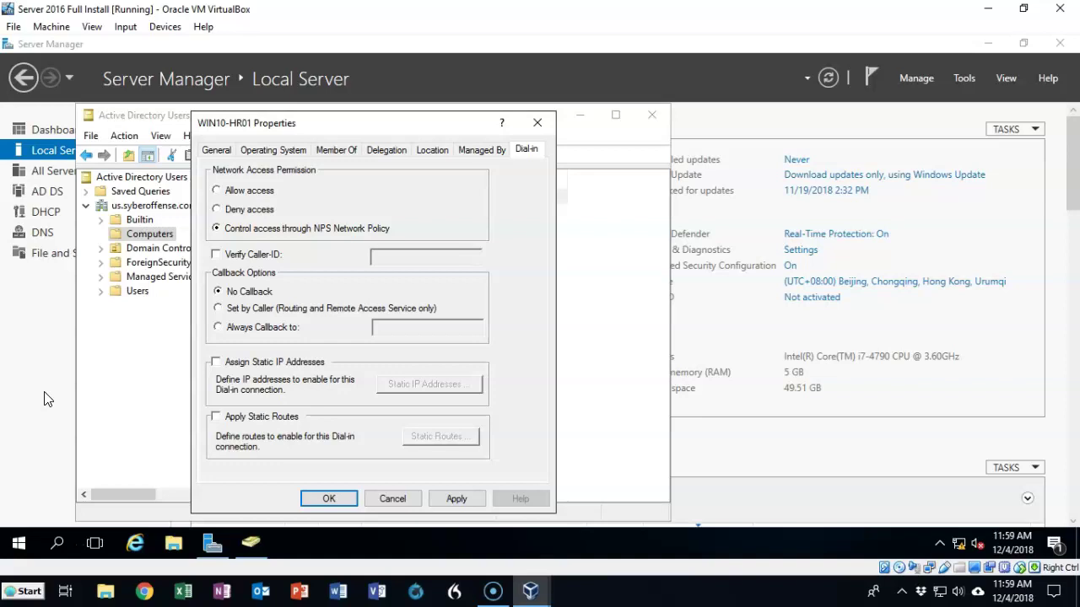
key("Escape")
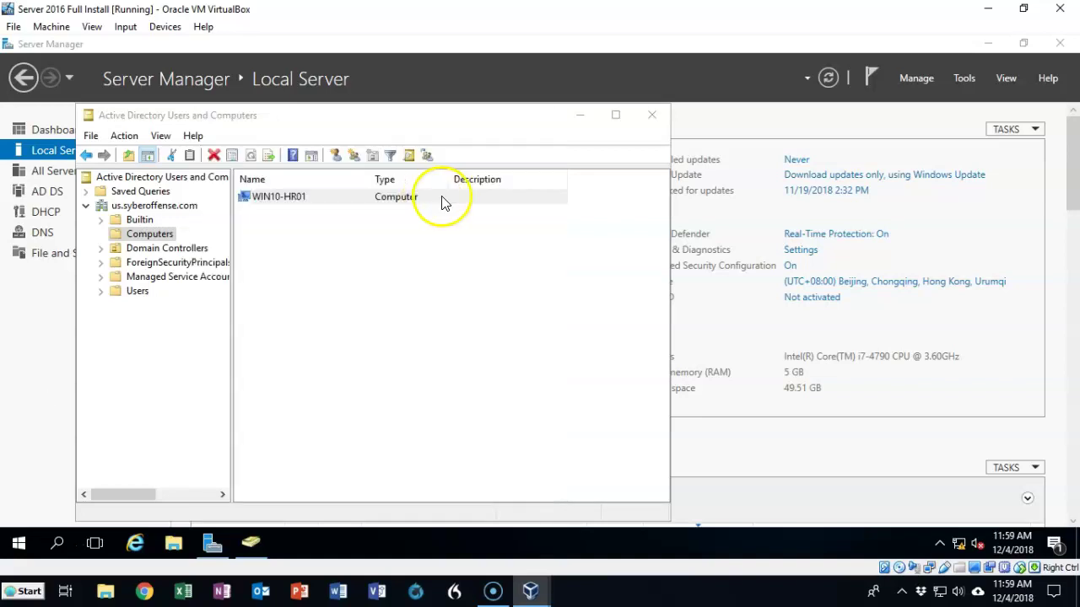
left_click(651, 120)
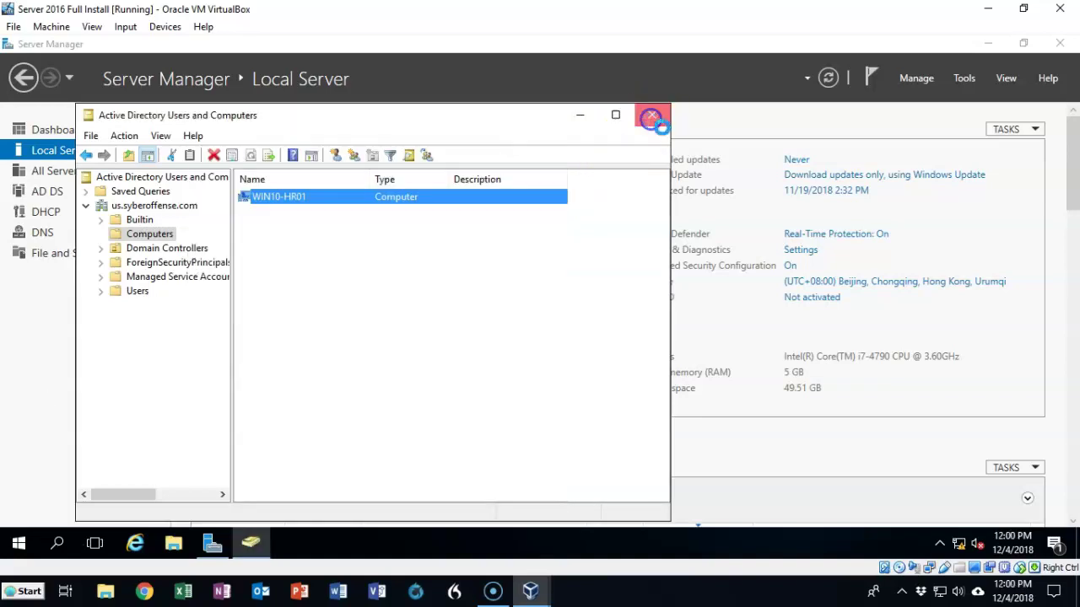
left_click(651, 118)
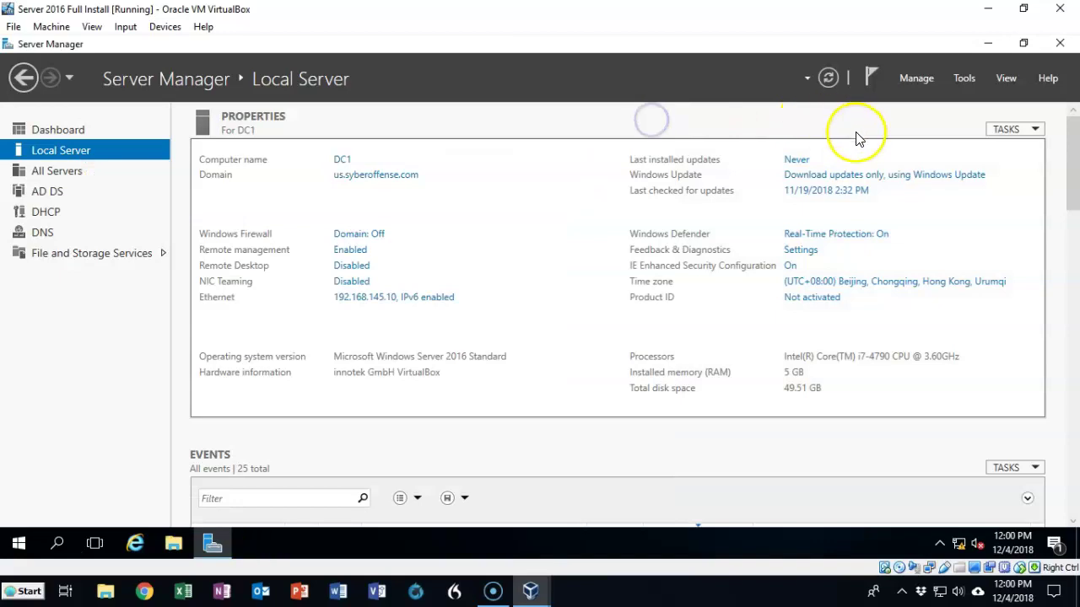
Step: In DNS Manager, examine the WIN10-HR01 host record in the us.syberoffense.com forward lookup zone, then close the console
left_click(964, 78)
left_click(849, 267)
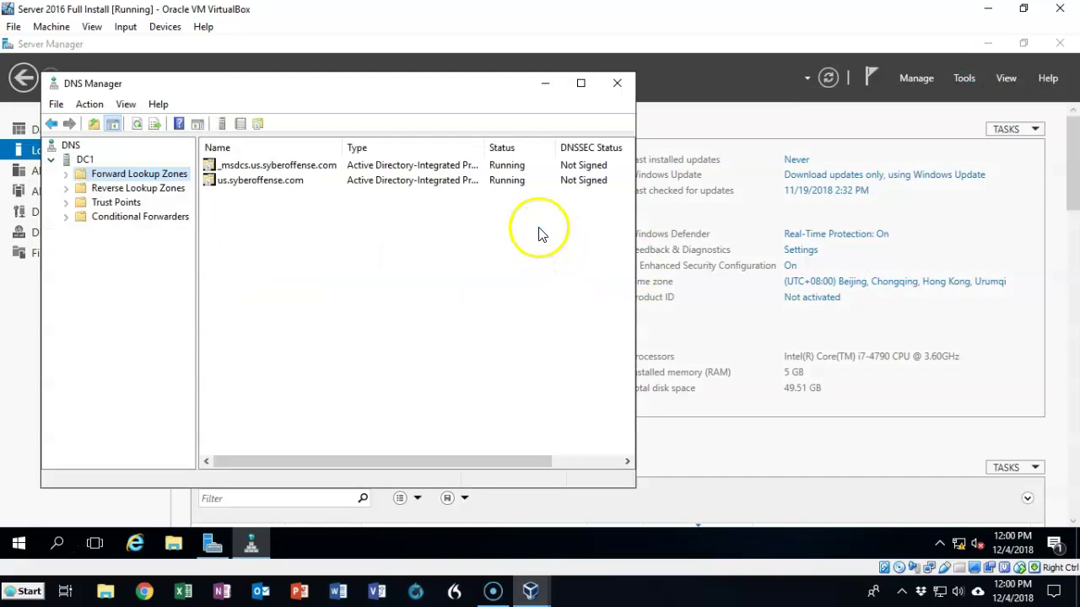
left_click(66, 174)
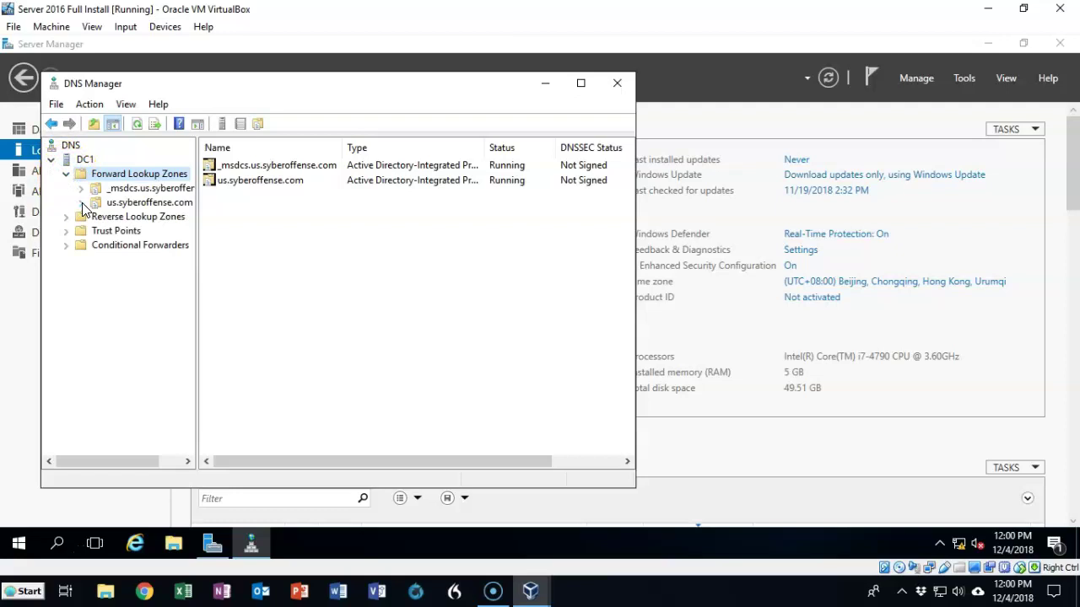
left_click(82, 204)
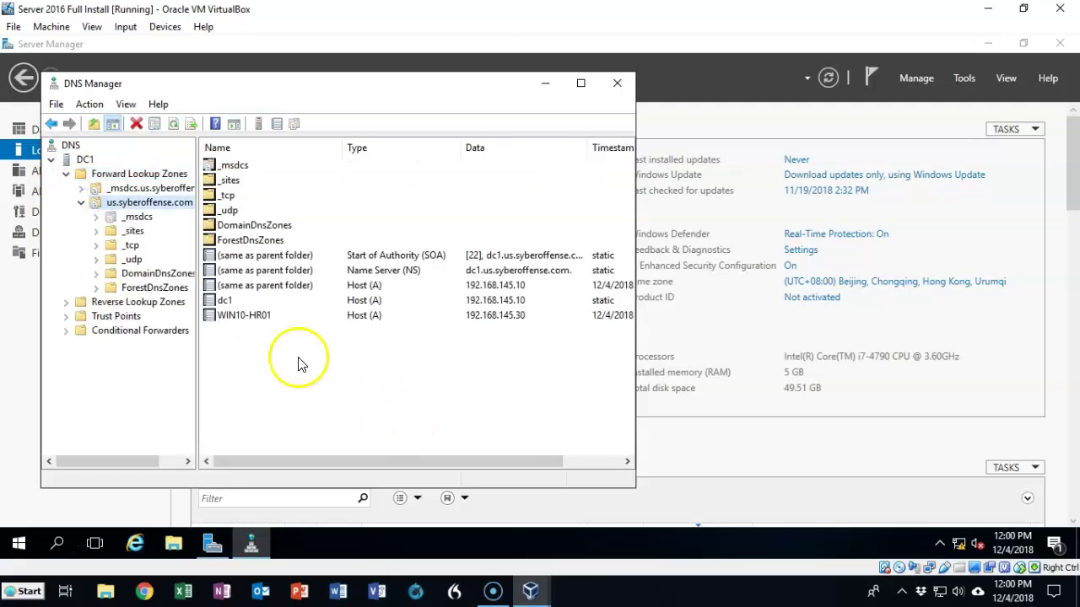
left_click(250, 315)
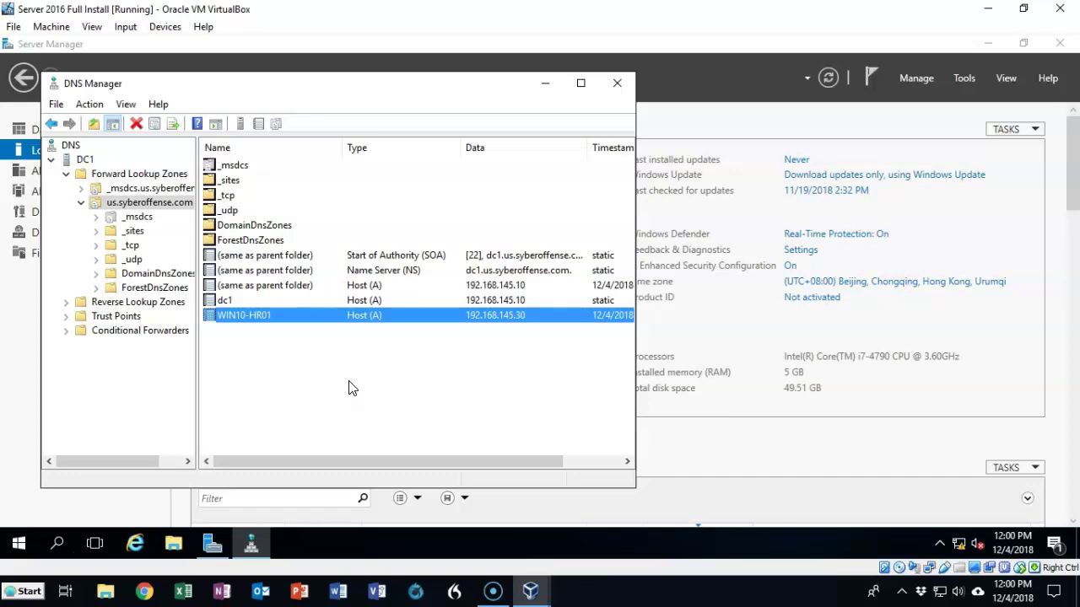
key("alt+F4")
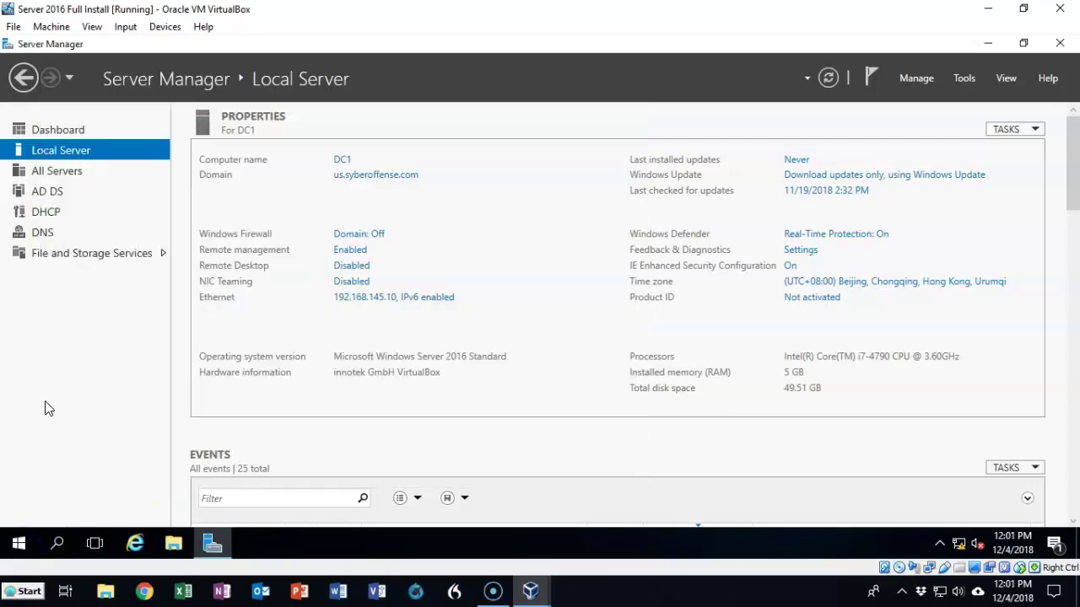